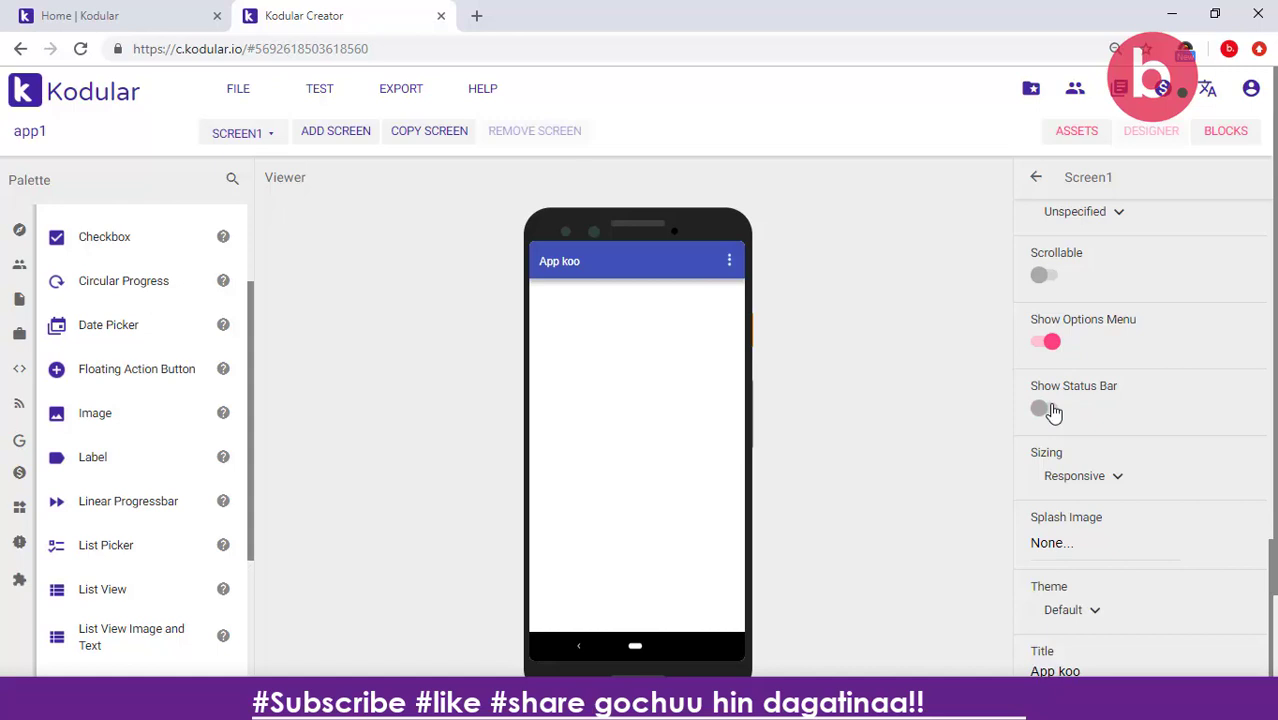
- Turn on Show Status Bar for Screen1
{"action": "left_click", "coordinate": [1045, 409]}
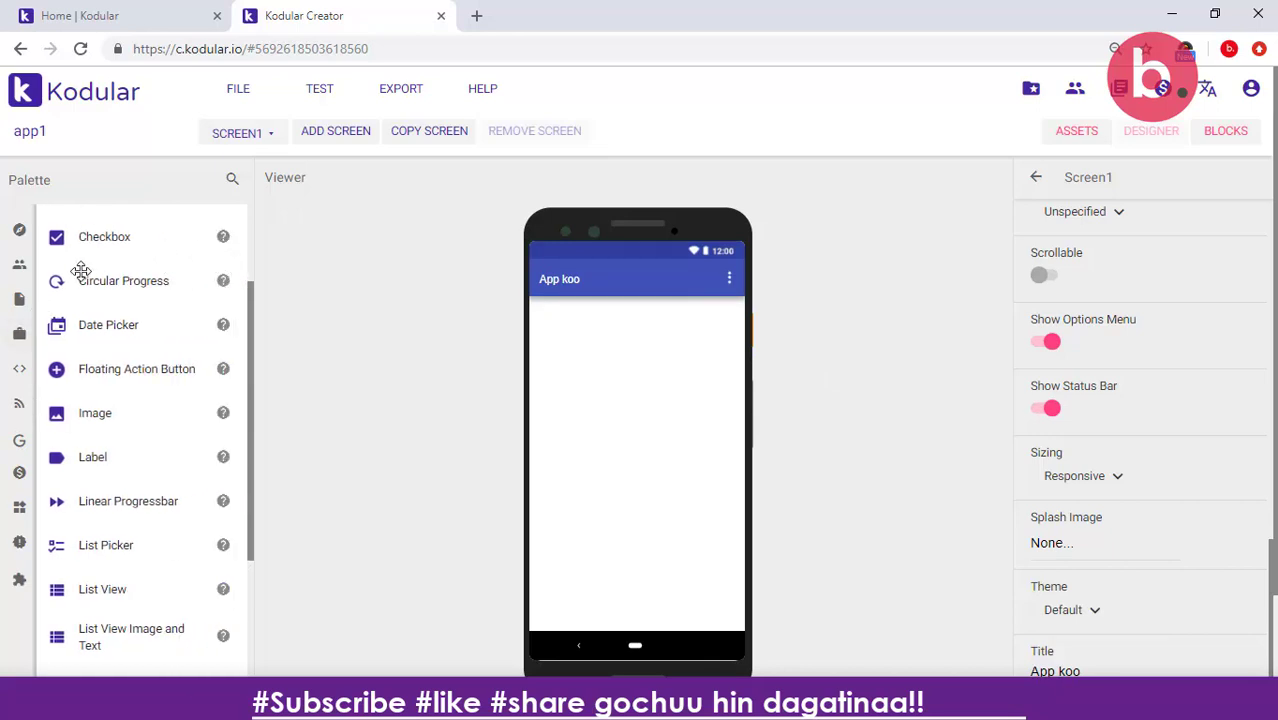
- Look through the user interface components offered in the palette, from Bottom Navigation down to Time Picker
{"action": "mouse_move", "coordinate": [25, 262]}
{"action": "scroll", "coordinate": [25, 262], "scroll_direction": "up", "scroll_amount": 2}
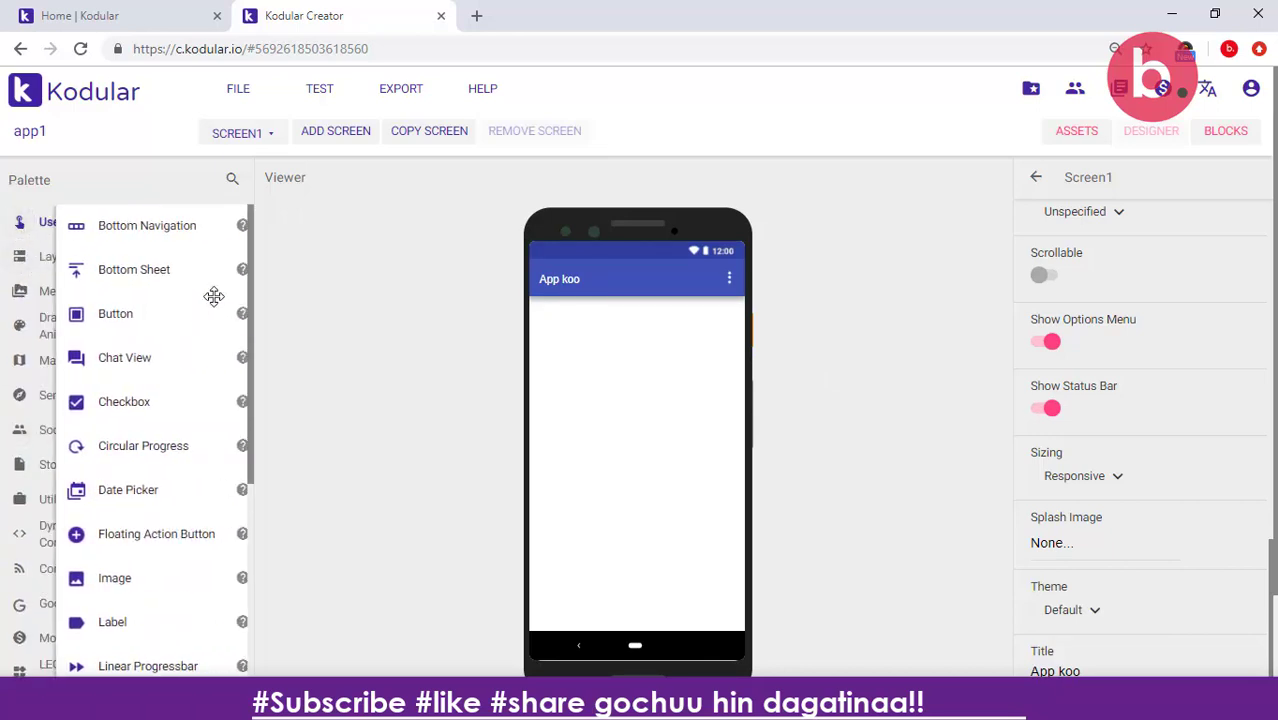
{"action": "scroll", "coordinate": [194, 437], "scroll_direction": "down", "scroll_amount": 3}
{"action": "scroll", "coordinate": [192, 436], "scroll_direction": "down", "scroll_amount": 2}
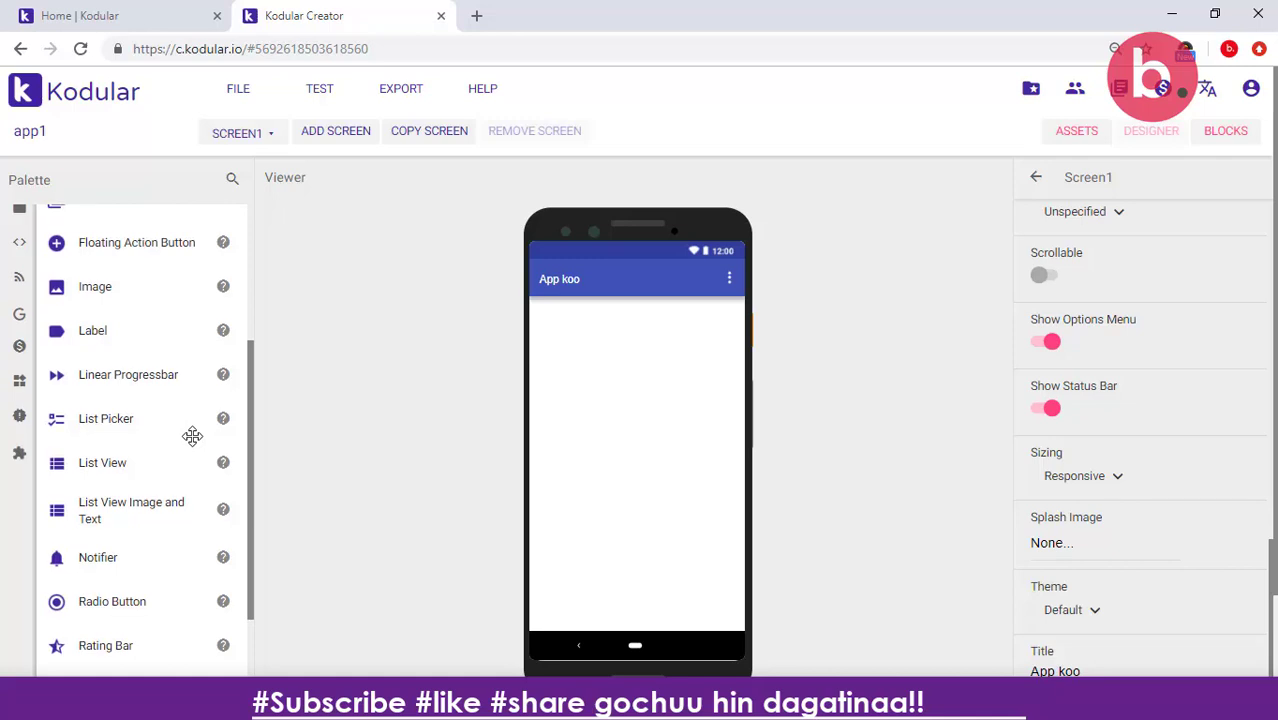
{"action": "scroll", "coordinate": [192, 436], "scroll_direction": "down", "scroll_amount": 2}
{"action": "scroll", "coordinate": [191, 434], "scroll_direction": "up", "scroll_amount": 3}
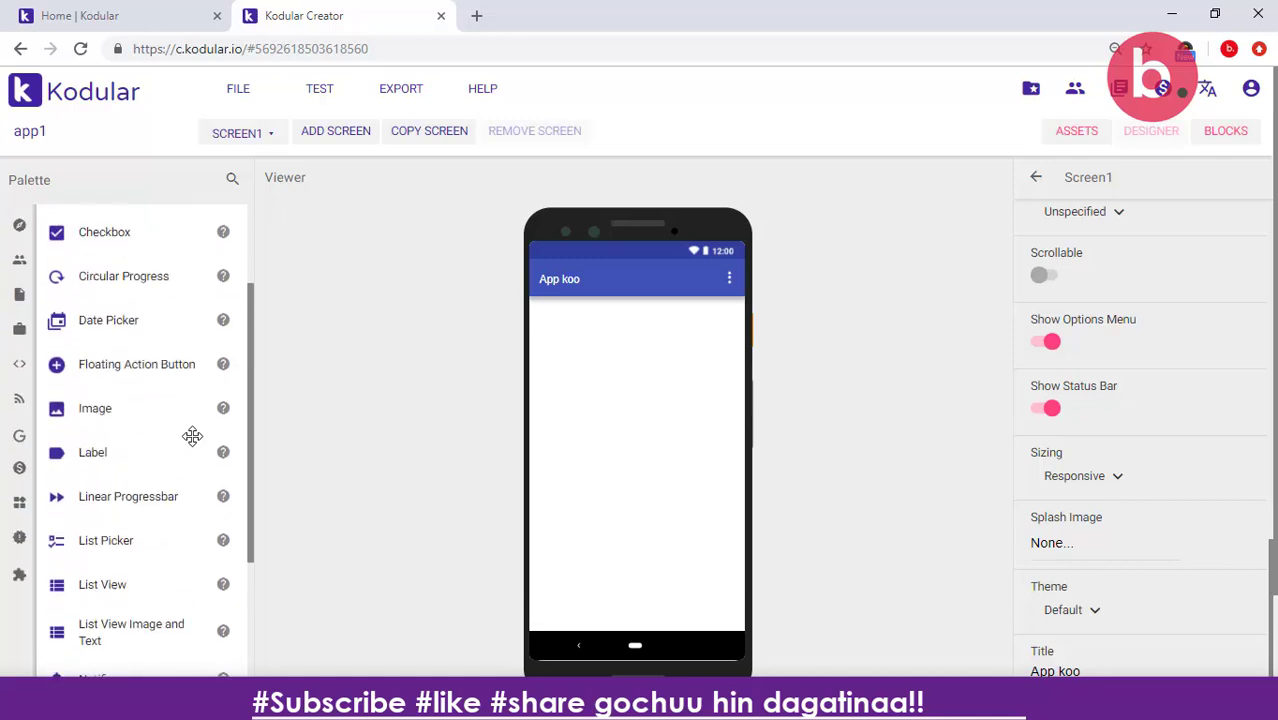
{"action": "scroll", "coordinate": [191, 436], "scroll_direction": "down", "scroll_amount": 1}
{"action": "scroll", "coordinate": [207, 375], "scroll_direction": "up", "scroll_amount": 2}
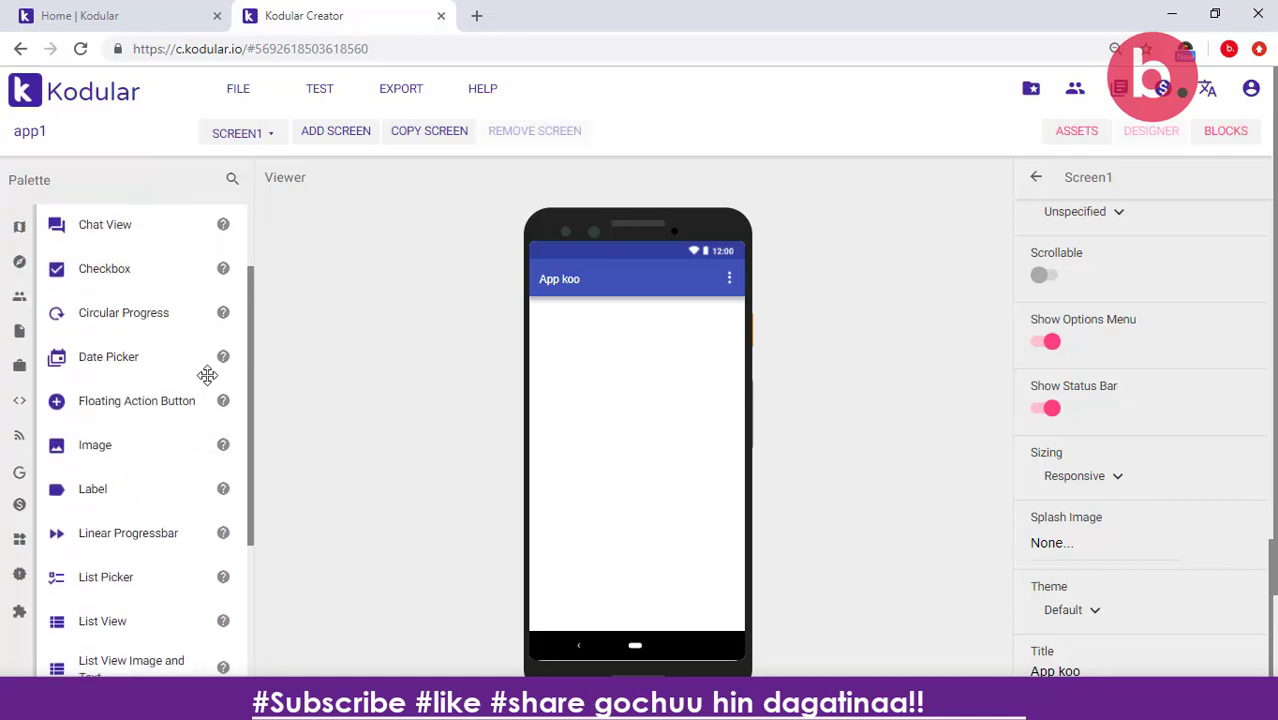
{"action": "scroll", "coordinate": [207, 375], "scroll_direction": "down", "scroll_amount": 7}
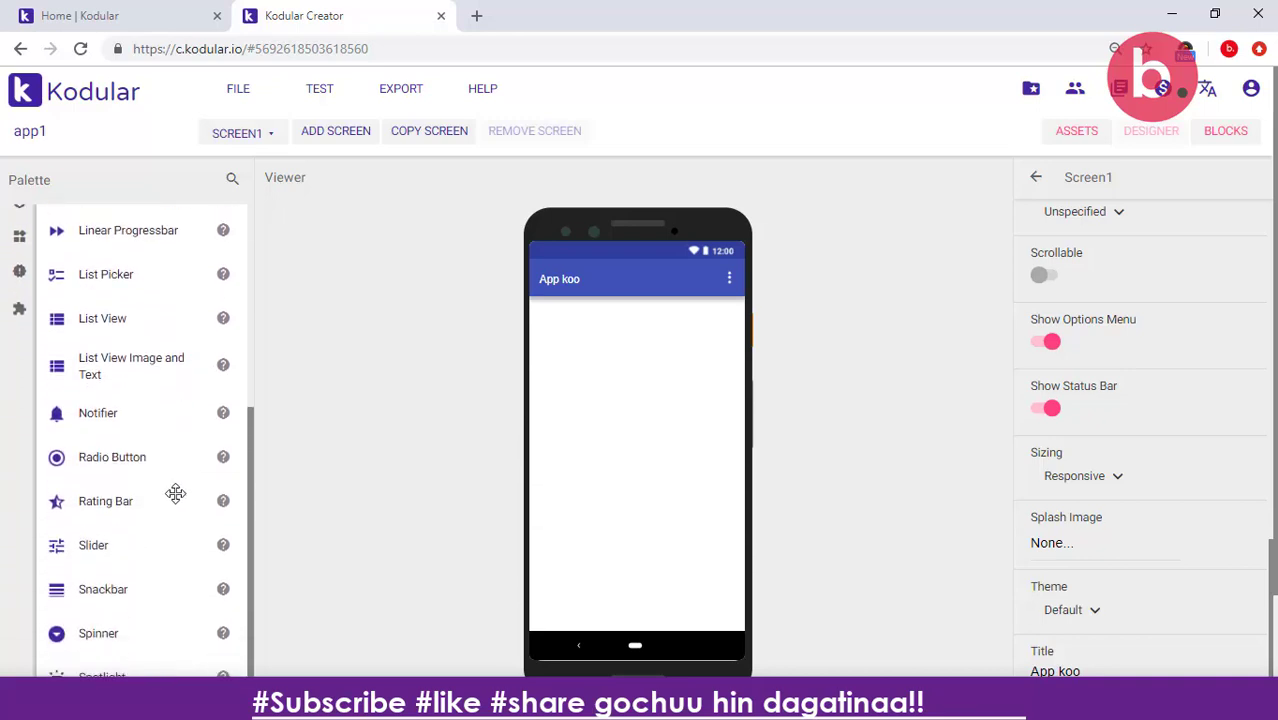
{"action": "scroll", "coordinate": [172, 541], "scroll_direction": "down", "scroll_amount": 5}
{"action": "scroll", "coordinate": [173, 543], "scroll_direction": "down", "scroll_amount": 1}
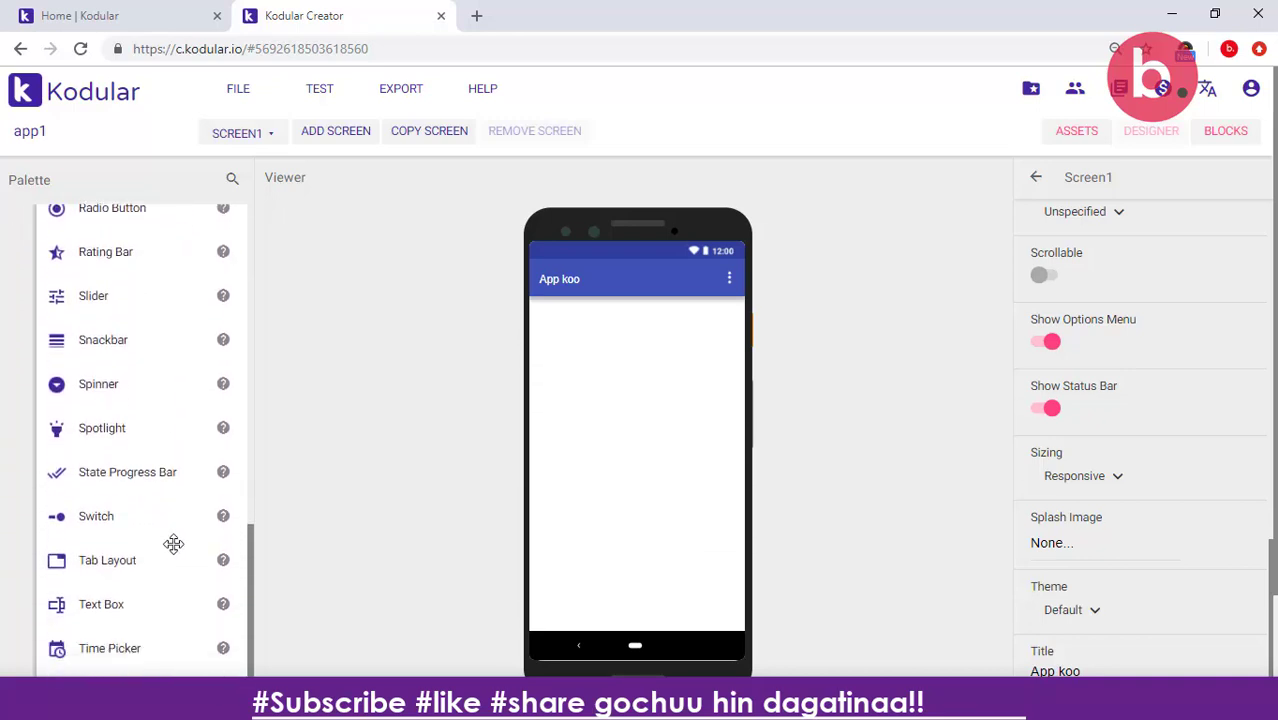
{"action": "scroll", "coordinate": [173, 543], "scroll_direction": "up", "scroll_amount": 7}
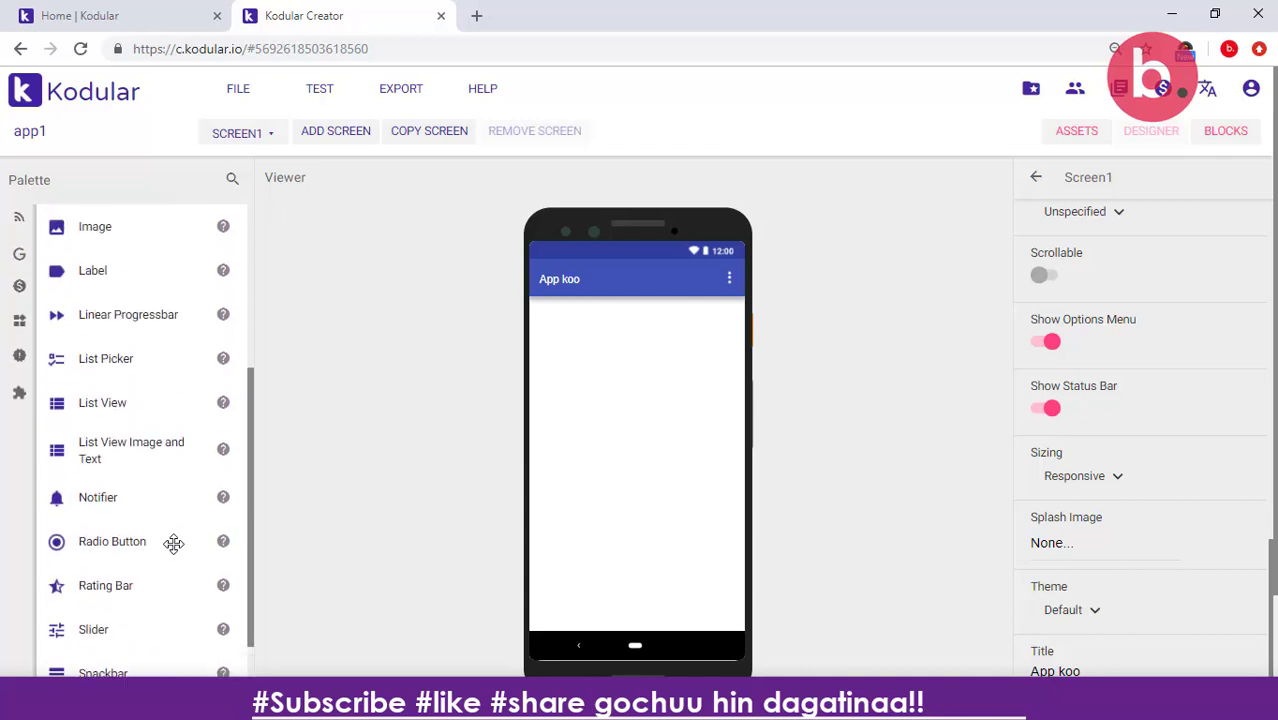
{"action": "scroll", "coordinate": [173, 543], "scroll_direction": "up", "scroll_amount": 5}
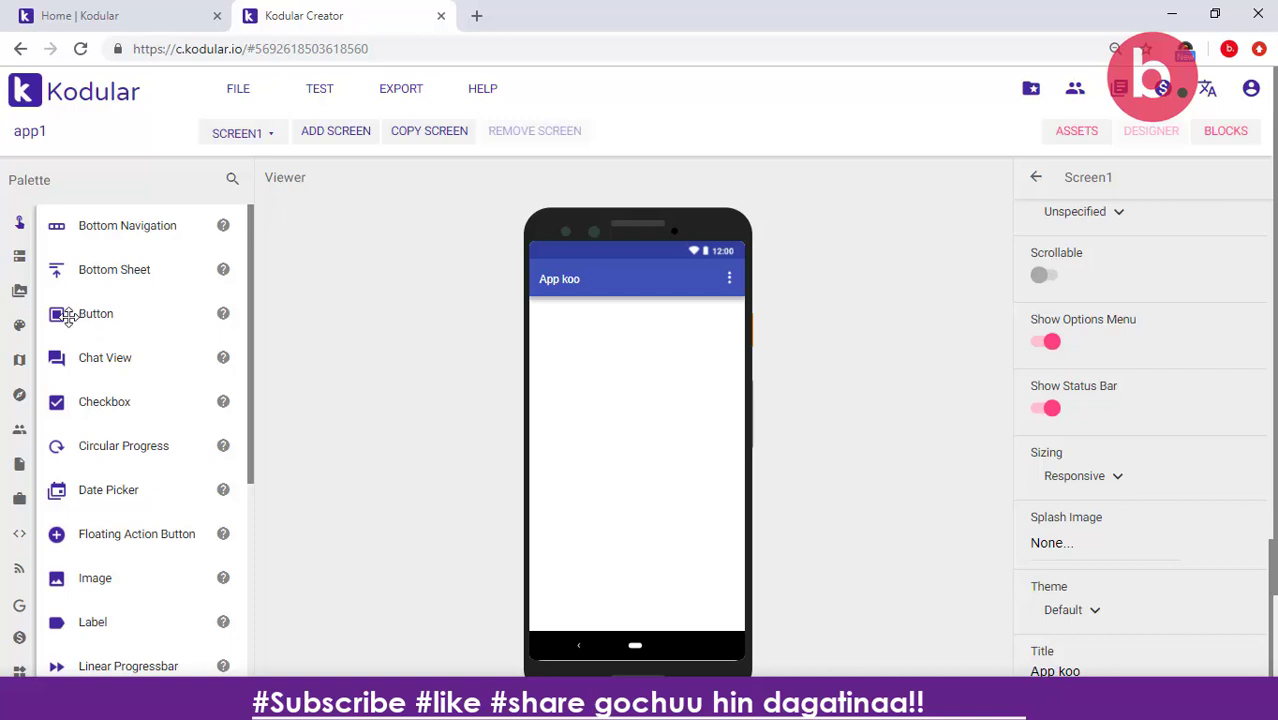
- Add a Button component to Screen1 and set its text to "na tuqi"
{"action": "left_click_drag", "start_coordinate": [68, 316], "coordinate": [642, 424]}
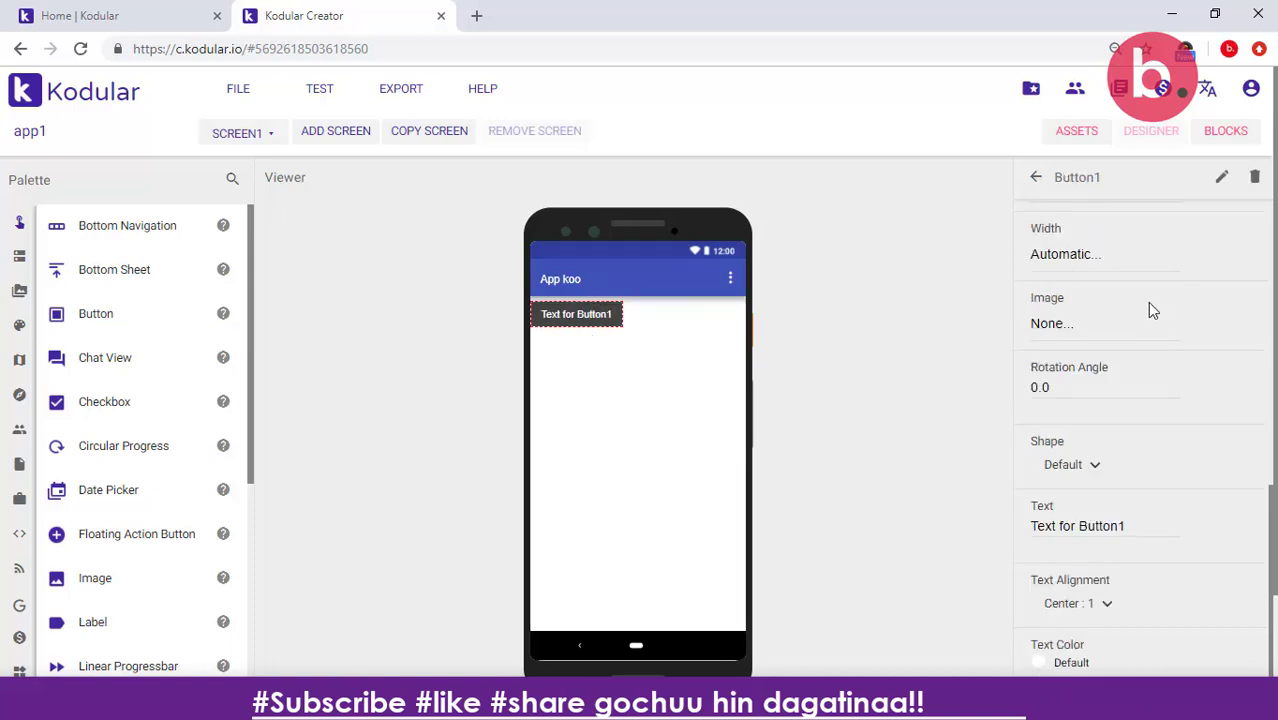
{"action": "left_click", "coordinate": [1134, 533]}
{"action": "key", "text": "ctrl+a"}
{"action": "key", "text": "BackSpace"}
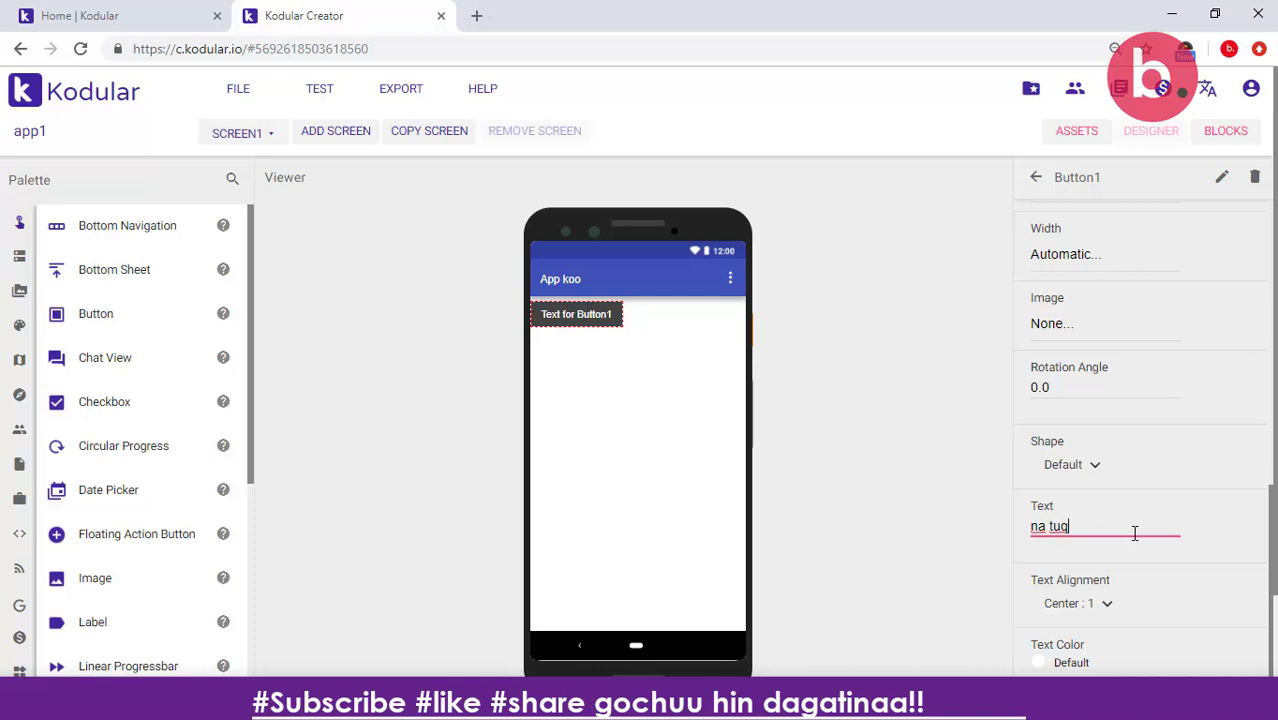
{"action": "key", "text": "Return"}
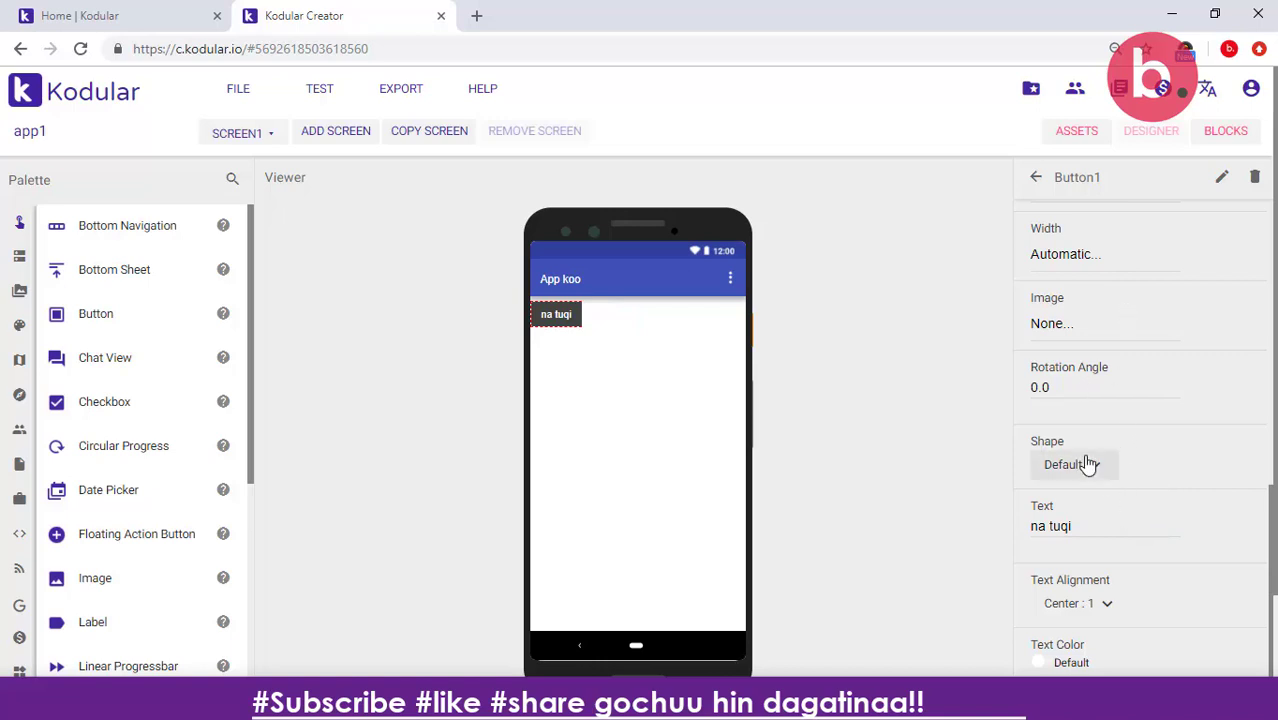
- Set the button's font size to 25
{"action": "scroll", "coordinate": [1165, 362], "scroll_direction": "up", "scroll_amount": 6}
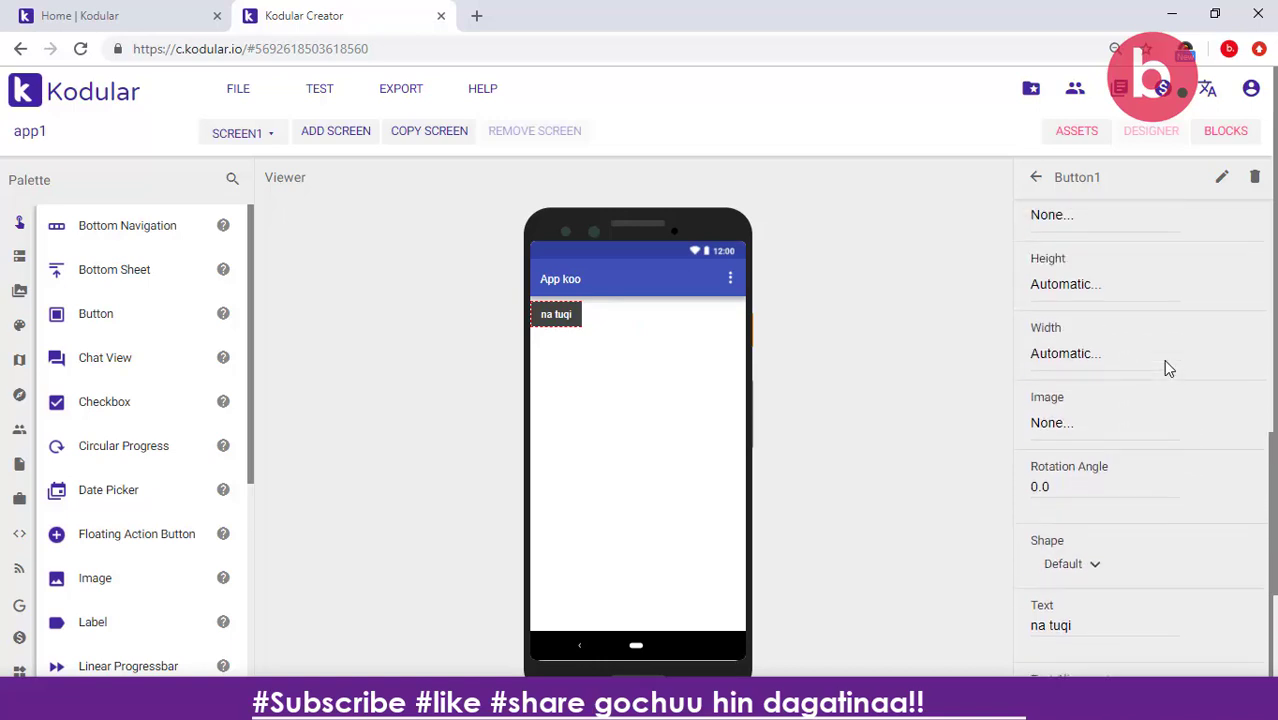
{"action": "scroll", "coordinate": [1165, 368], "scroll_direction": "up", "scroll_amount": 3}
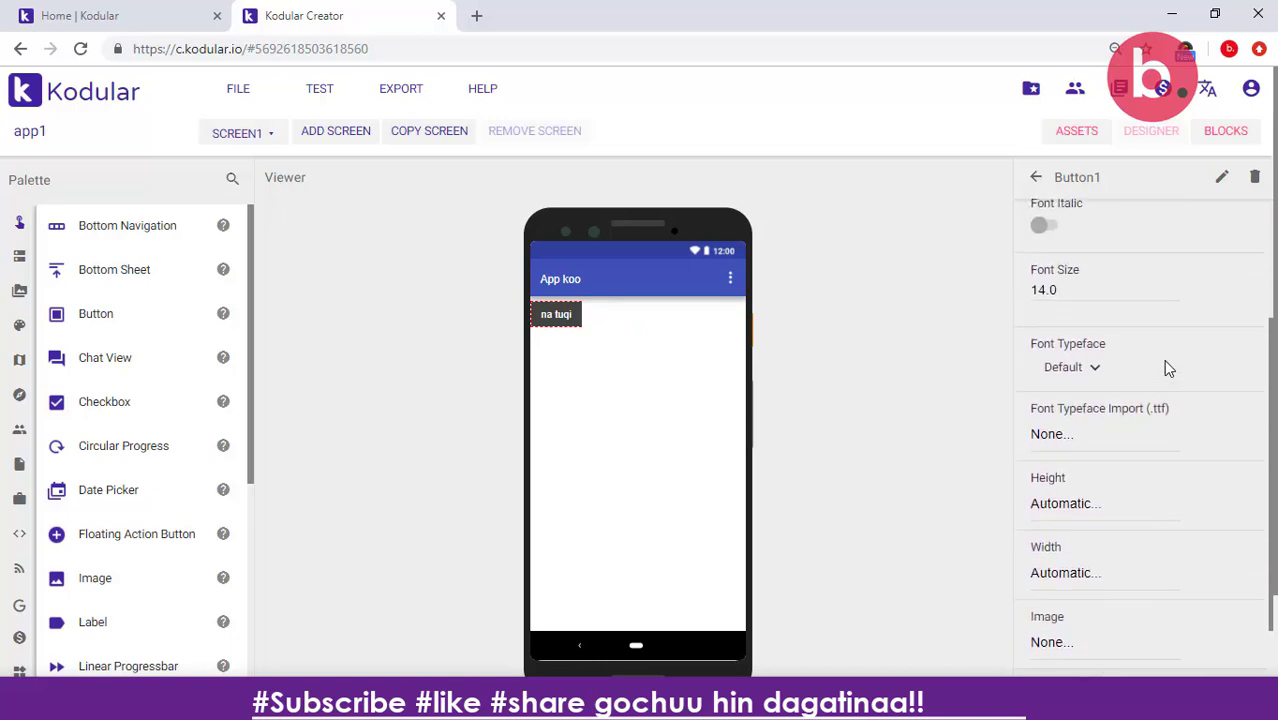
{"action": "left_click", "coordinate": [1071, 450]}
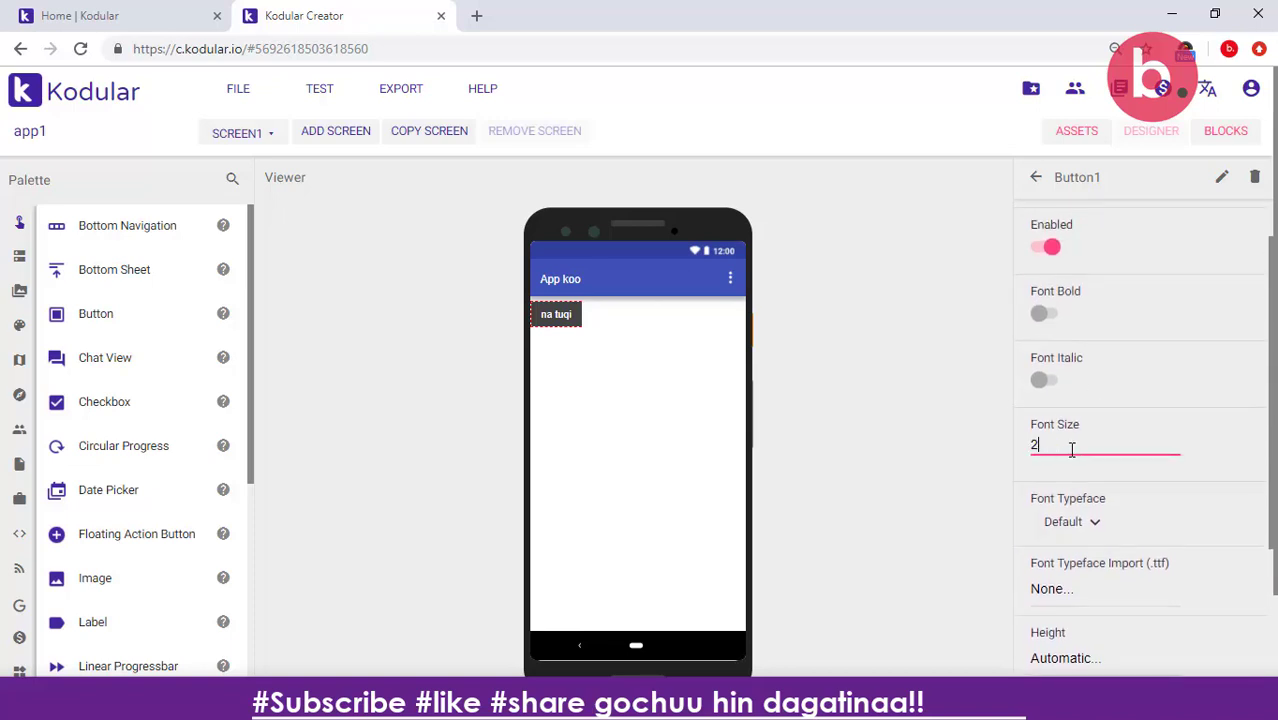
{"action": "key", "text": "Return"}
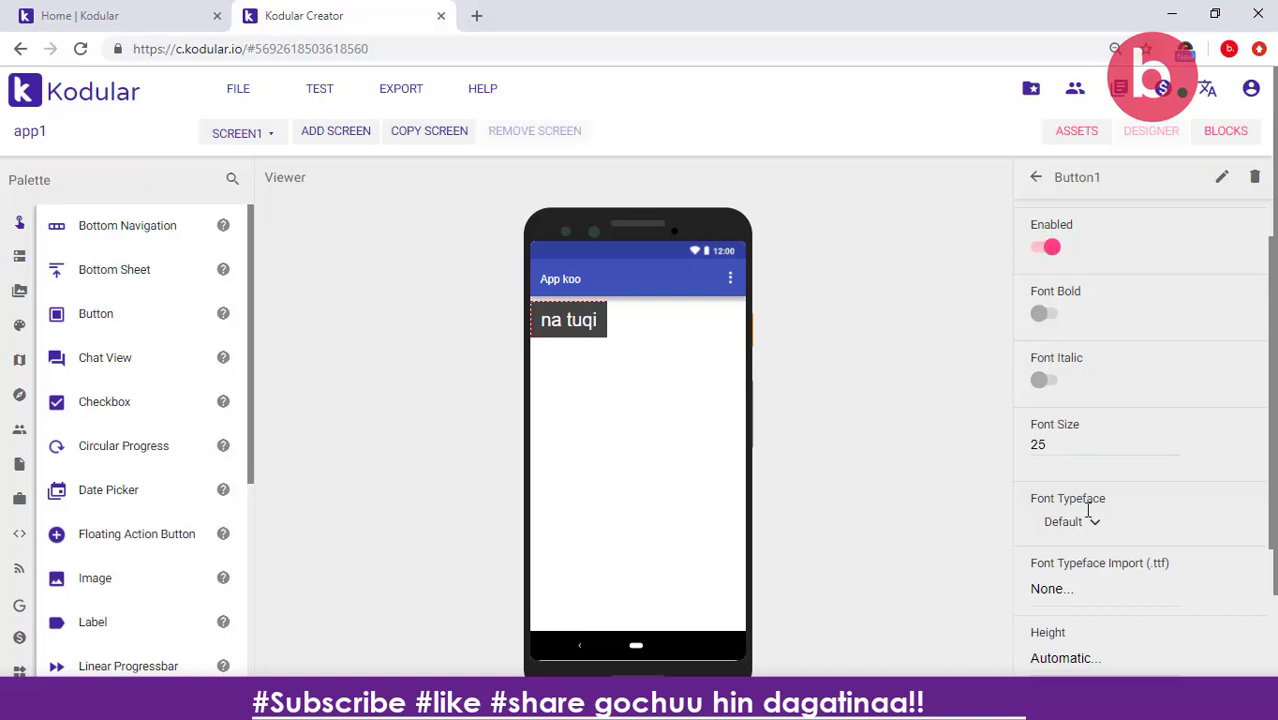
- Change the button's shape from the default to rounded corners
{"action": "scroll", "coordinate": [1120, 428], "scroll_direction": "up", "scroll_amount": 1}
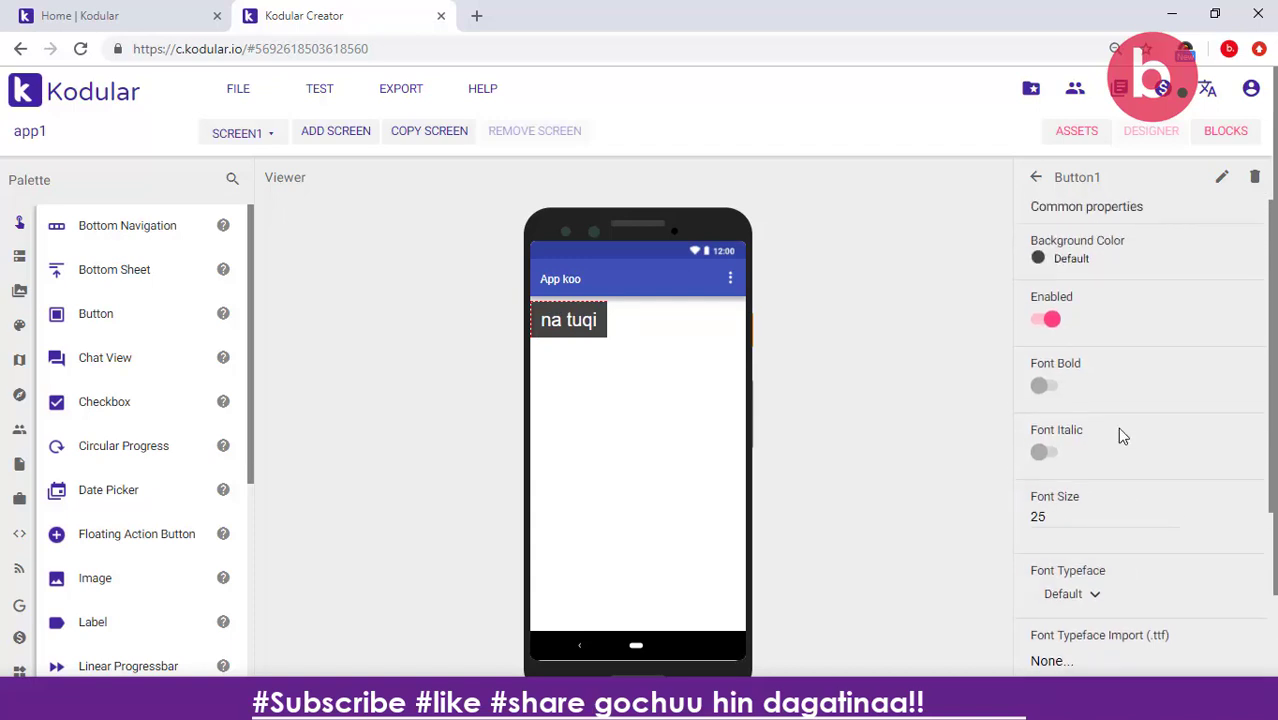
{"action": "scroll", "coordinate": [1120, 428], "scroll_direction": "down", "scroll_amount": 5}
{"action": "scroll", "coordinate": [1117, 427], "scroll_direction": "down", "scroll_amount": 1}
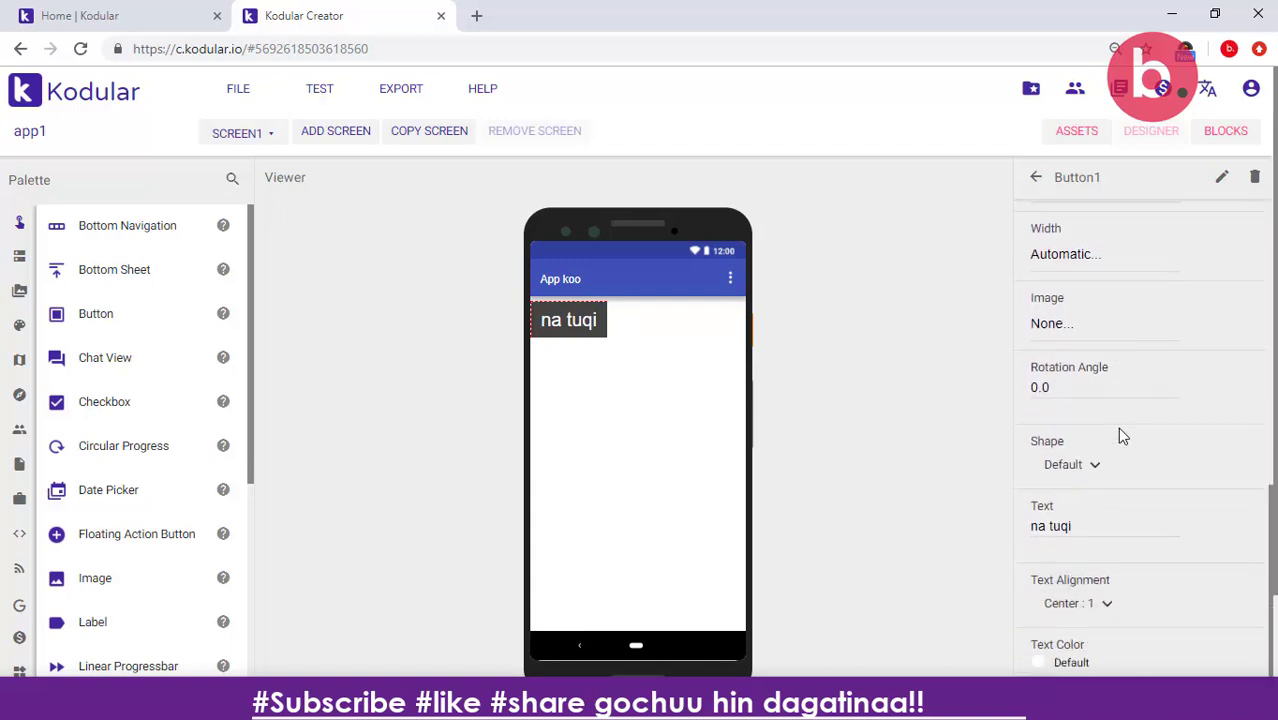
{"action": "left_click", "coordinate": [1084, 464]}
{"action": "left_click", "coordinate": [1077, 526]}
- Set Screen1's horizontal alignment to Center : 3 and its vertical alignment to Center : 2
{"action": "left_click", "coordinate": [1036, 178]}
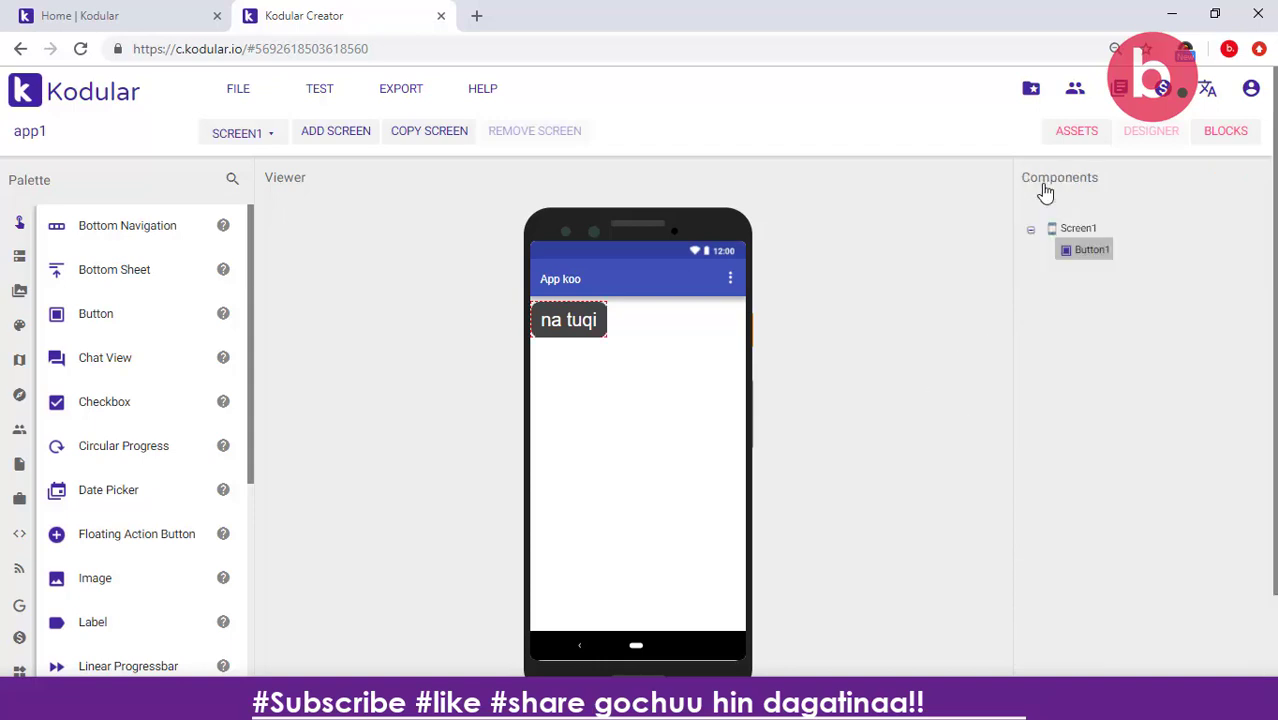
{"action": "left_click", "coordinate": [1077, 230]}
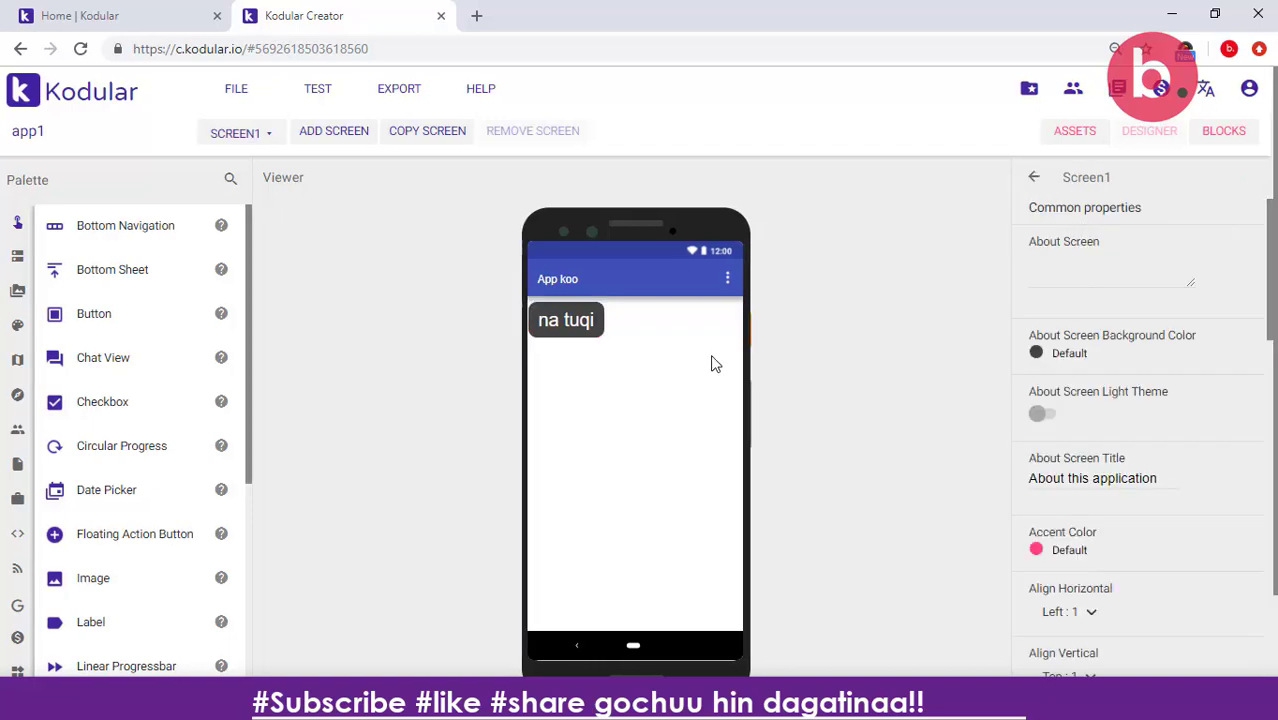
{"action": "left_click", "coordinate": [552, 331]}
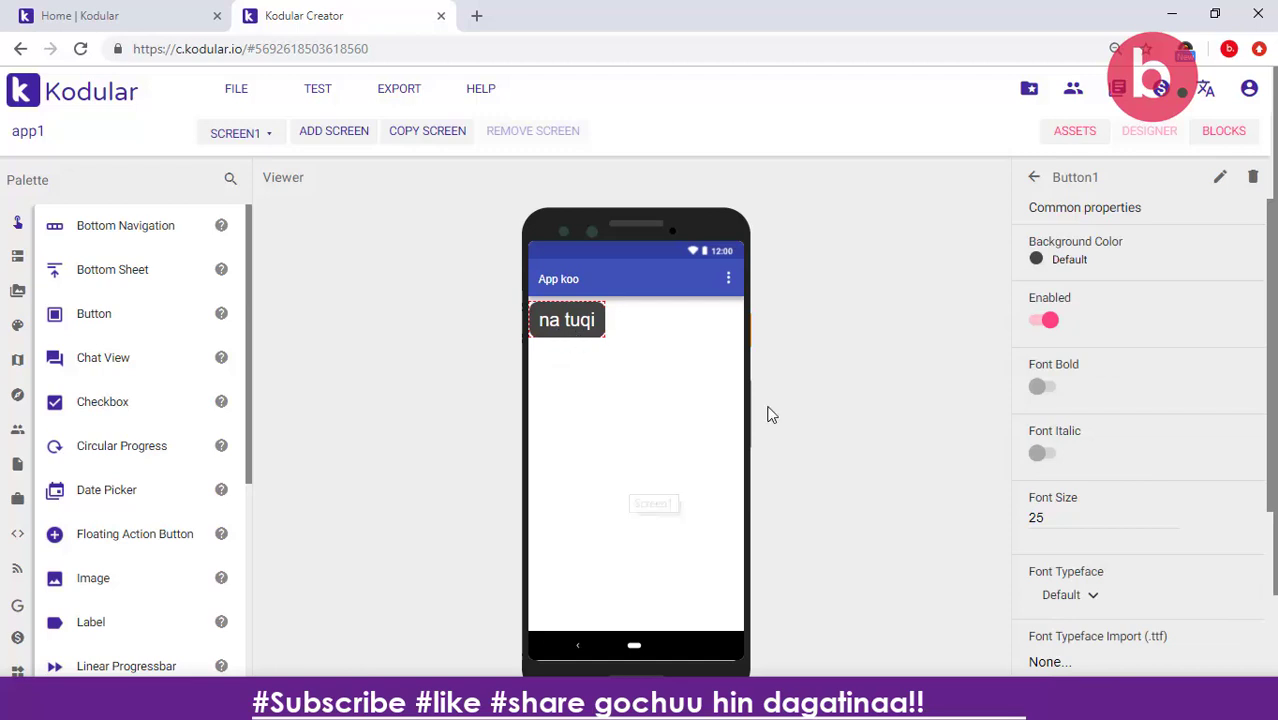
{"action": "left_click", "coordinate": [1034, 177]}
{"action": "left_click", "coordinate": [1094, 233]}
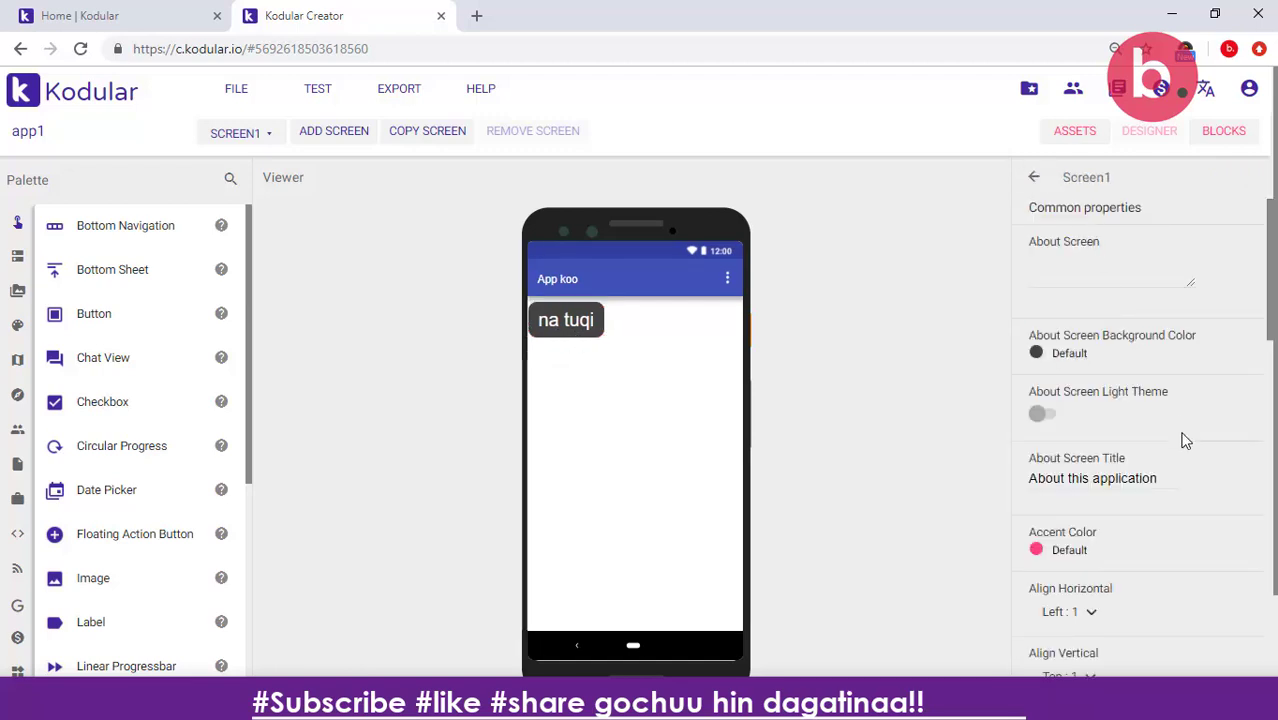
{"action": "scroll", "coordinate": [1184, 436], "scroll_direction": "down", "scroll_amount": 4}
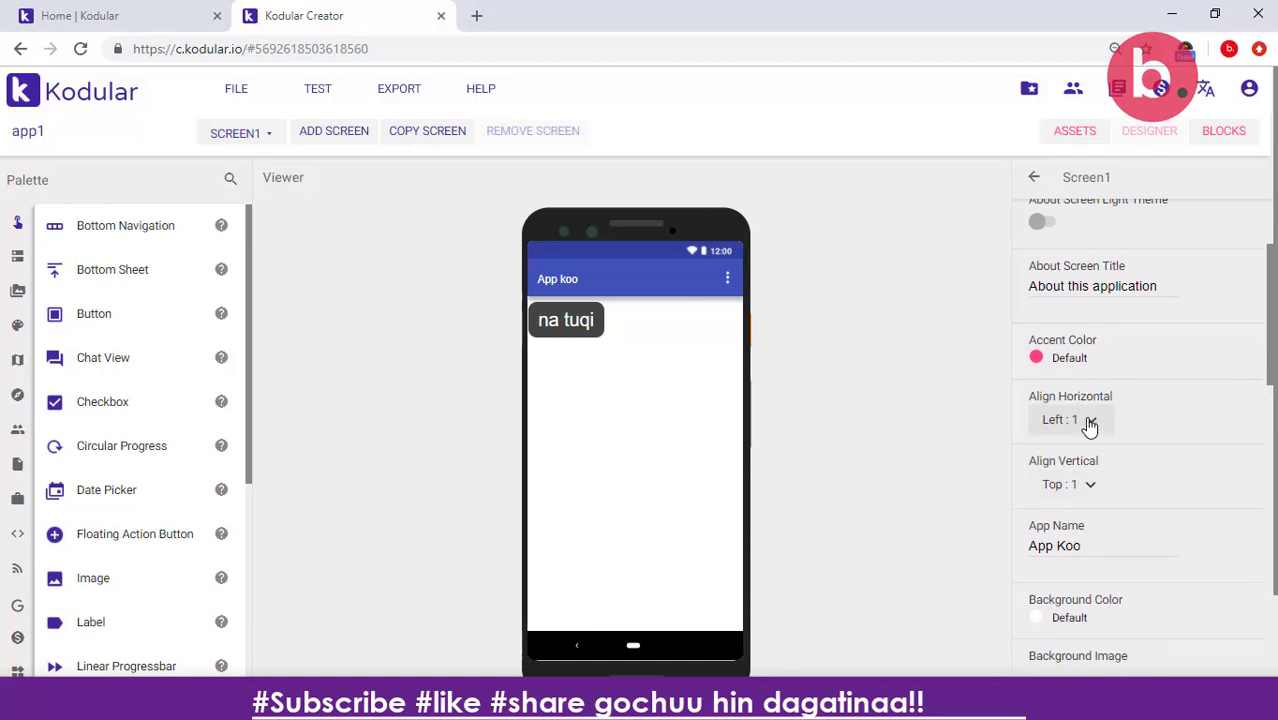
{"action": "left_click", "coordinate": [1090, 422]}
{"action": "left_click", "coordinate": [1060, 476]}
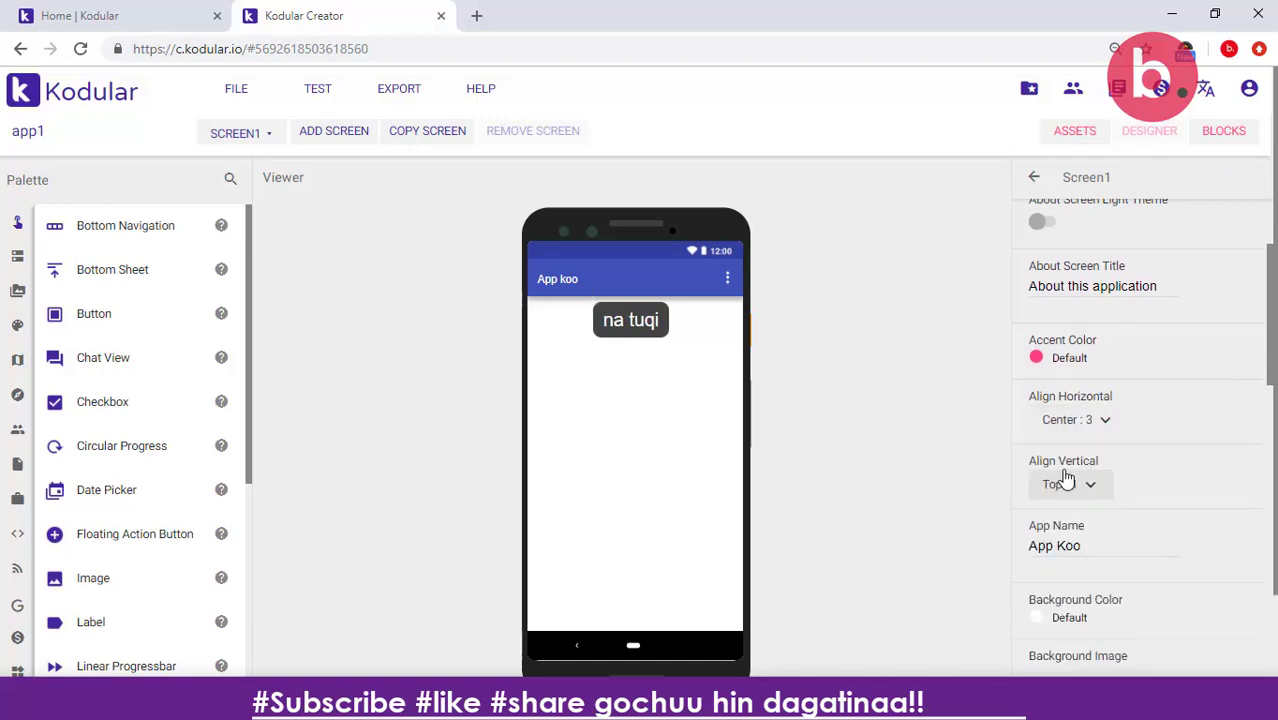
{"action": "left_click", "coordinate": [1075, 486]}
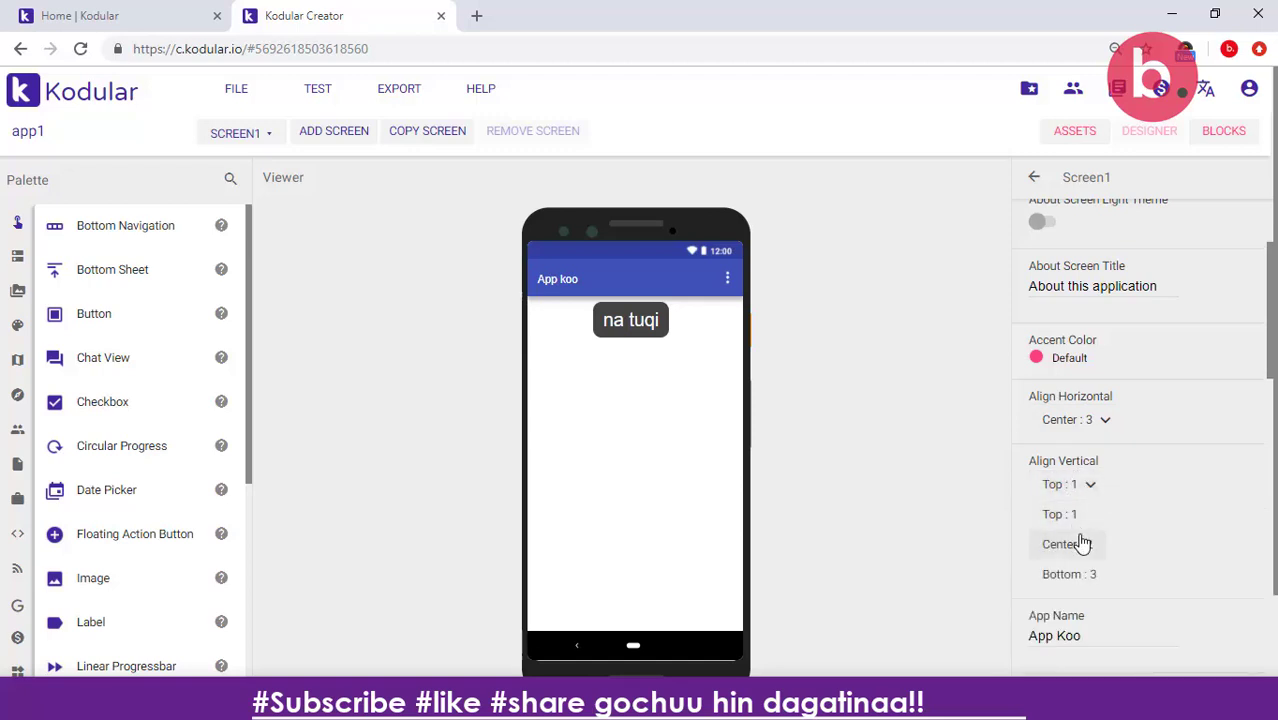
{"action": "left_click", "coordinate": [1082, 544]}
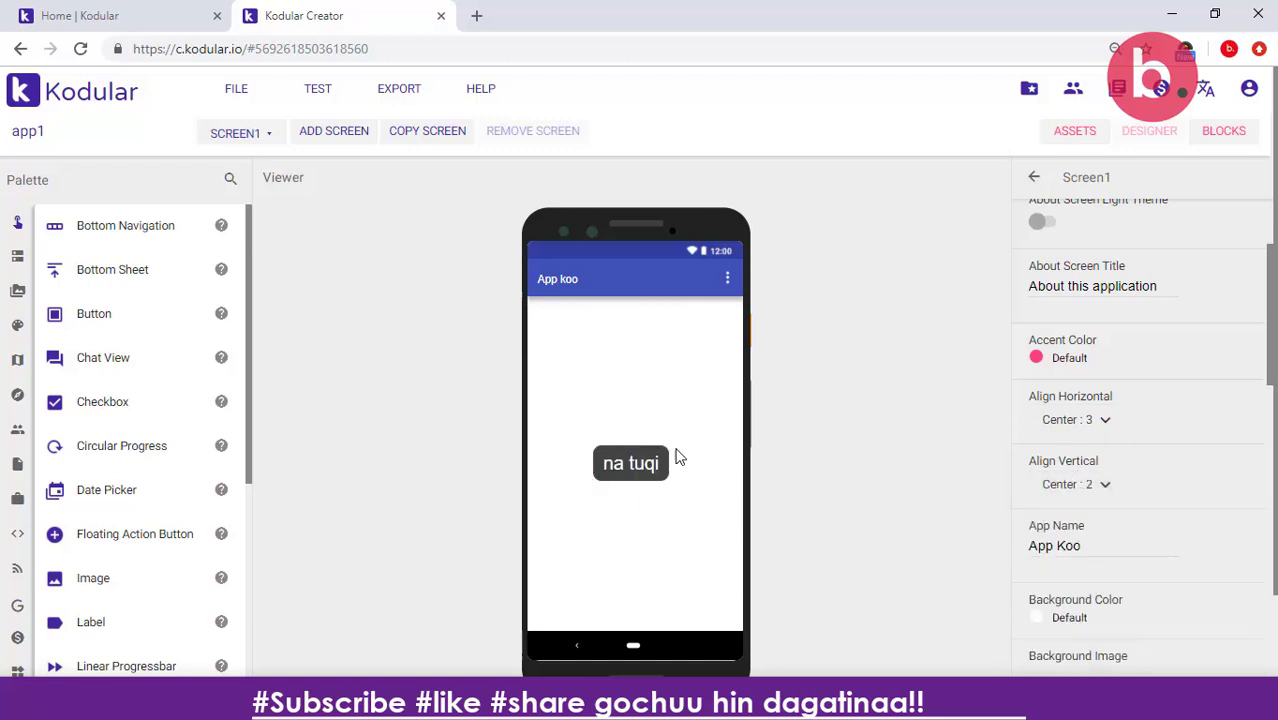
- Set the background color of the "na tuqi" button to Purple
{"action": "left_click", "coordinate": [598, 477]}
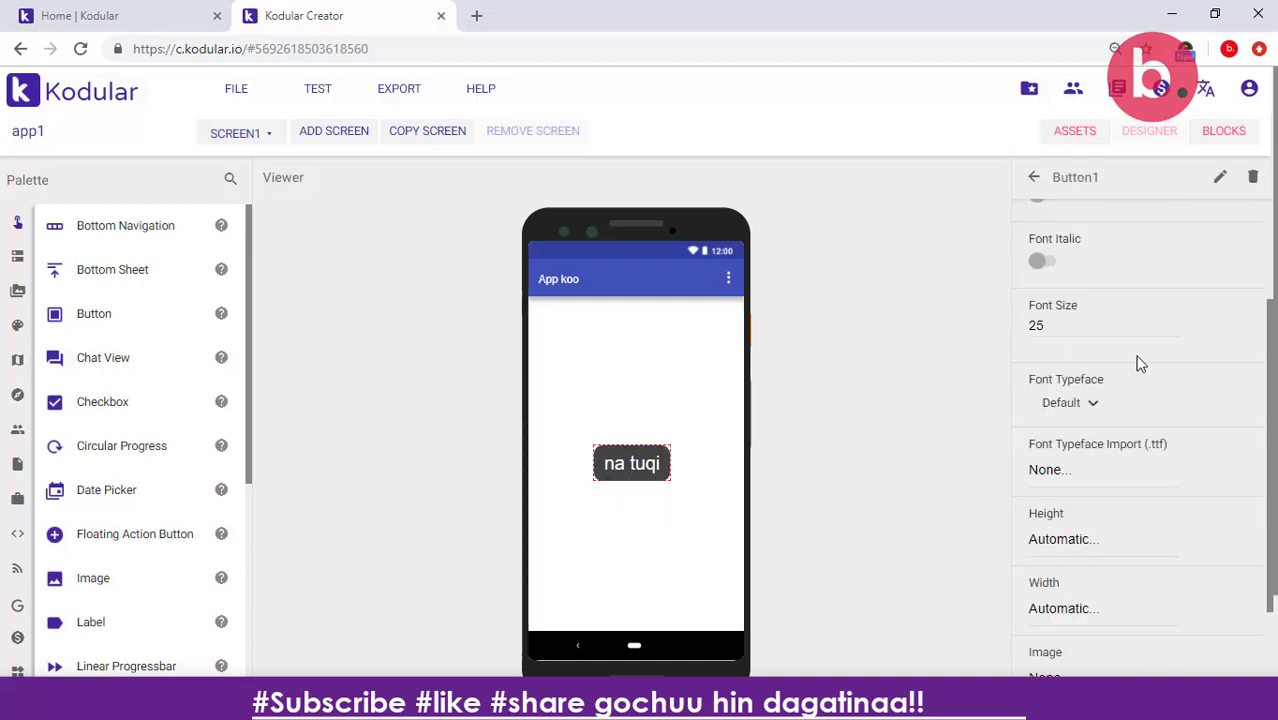
{"action": "scroll", "coordinate": [1136, 364], "scroll_direction": "down", "scroll_amount": 3}
{"action": "scroll", "coordinate": [1136, 364], "scroll_direction": "up", "scroll_amount": 3}
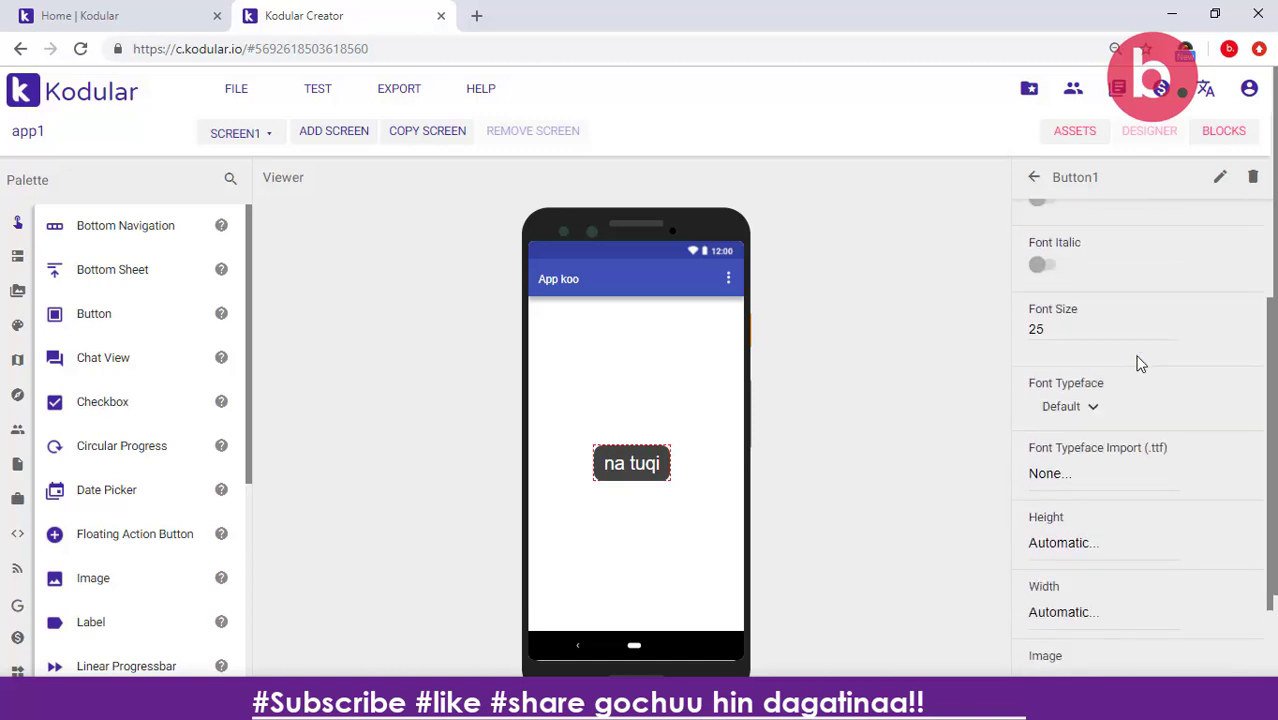
{"action": "scroll", "coordinate": [1136, 364], "scroll_direction": "up", "scroll_amount": 3}
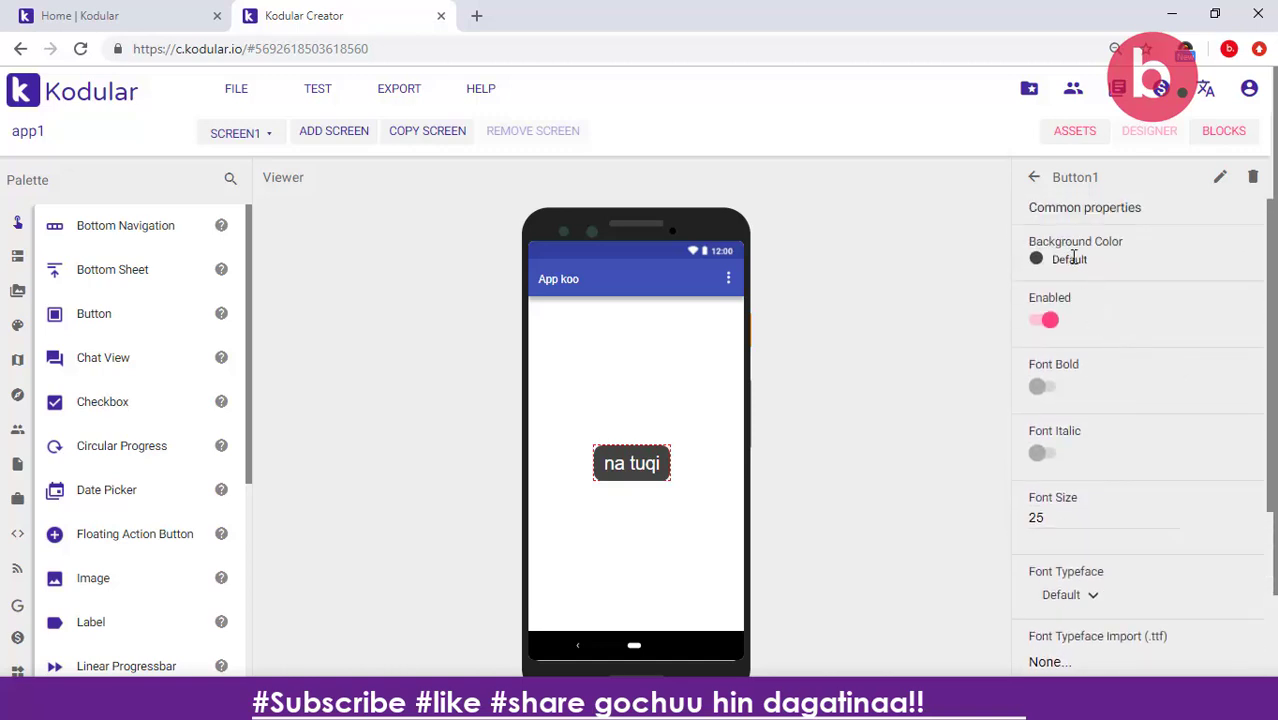
{"action": "left_click", "coordinate": [1073, 258]}
{"action": "scroll", "coordinate": [1058, 420], "scroll_direction": "down", "scroll_amount": 2}
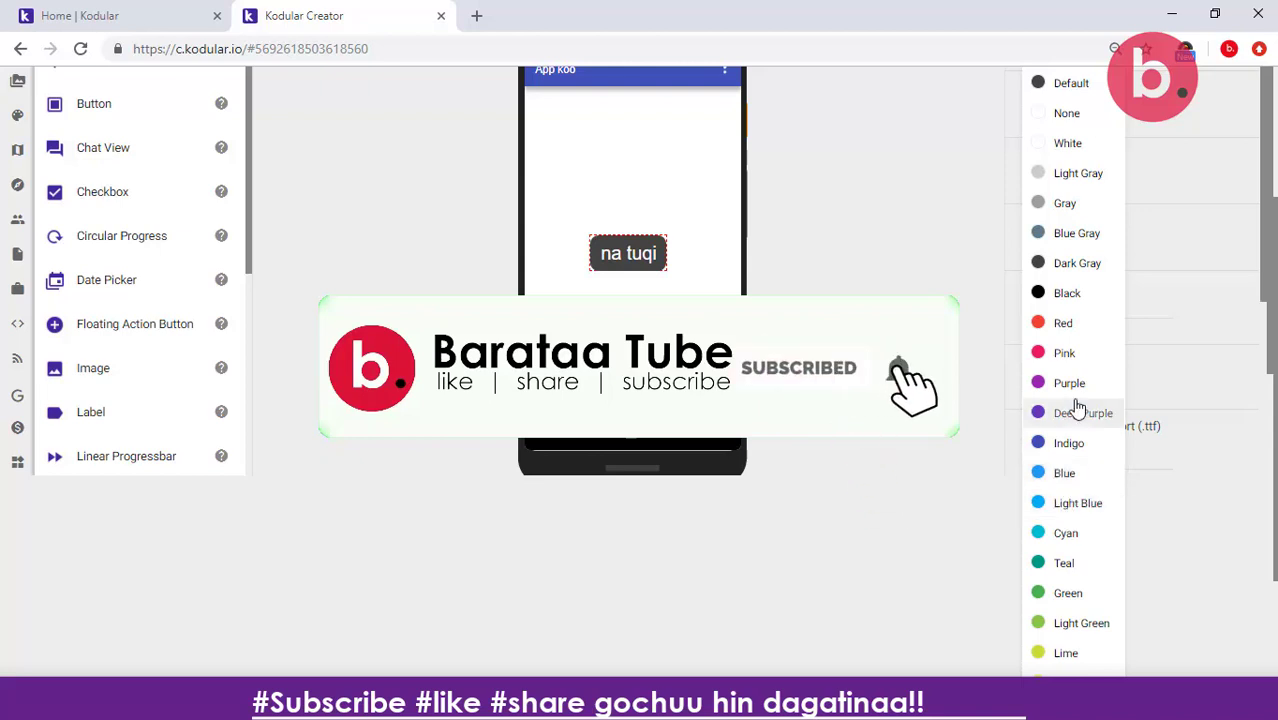
{"action": "left_click", "coordinate": [1070, 385]}
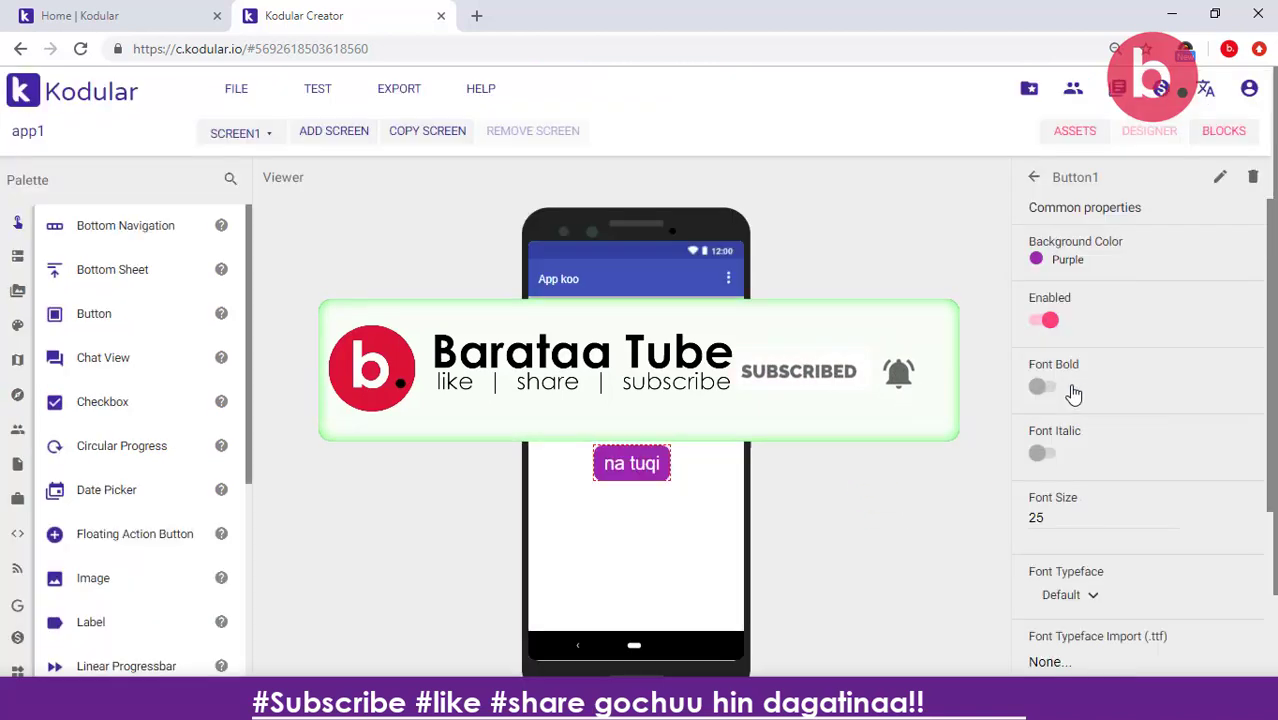
{"action": "left_click", "coordinate": [659, 505]}
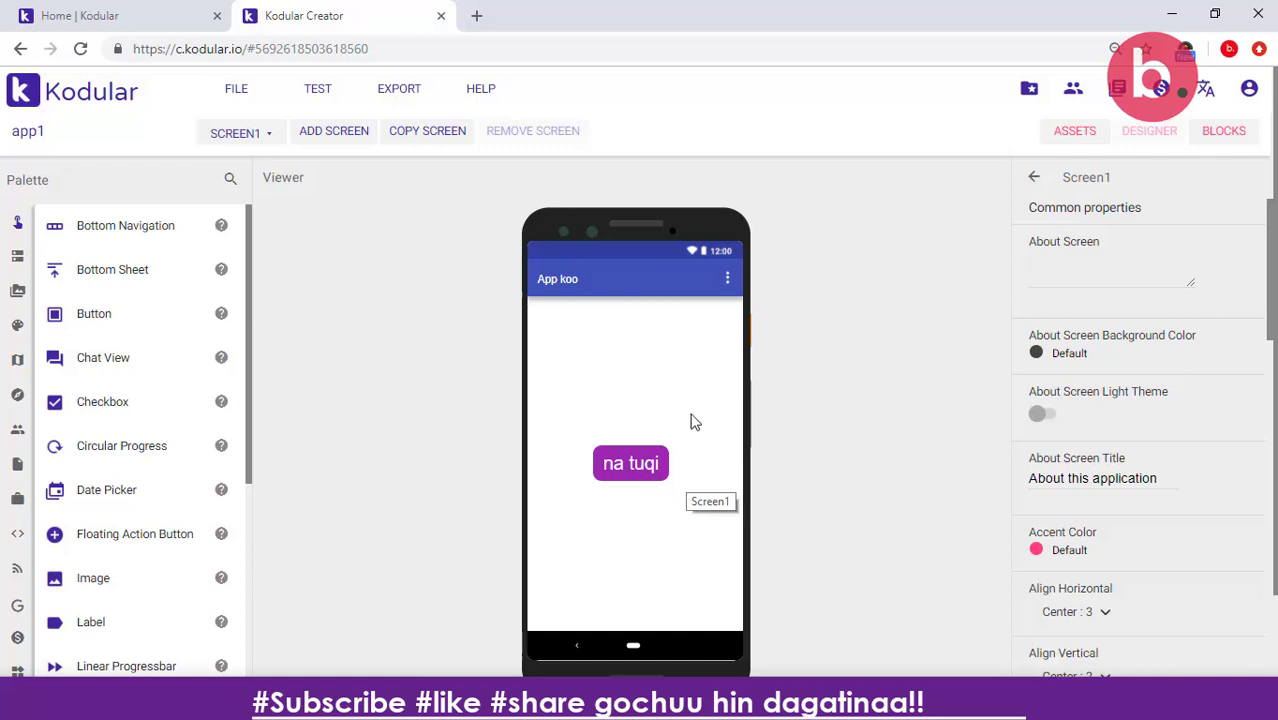
{"action": "left_click", "coordinate": [1034, 177]}
{"action": "left_click", "coordinate": [651, 467]}
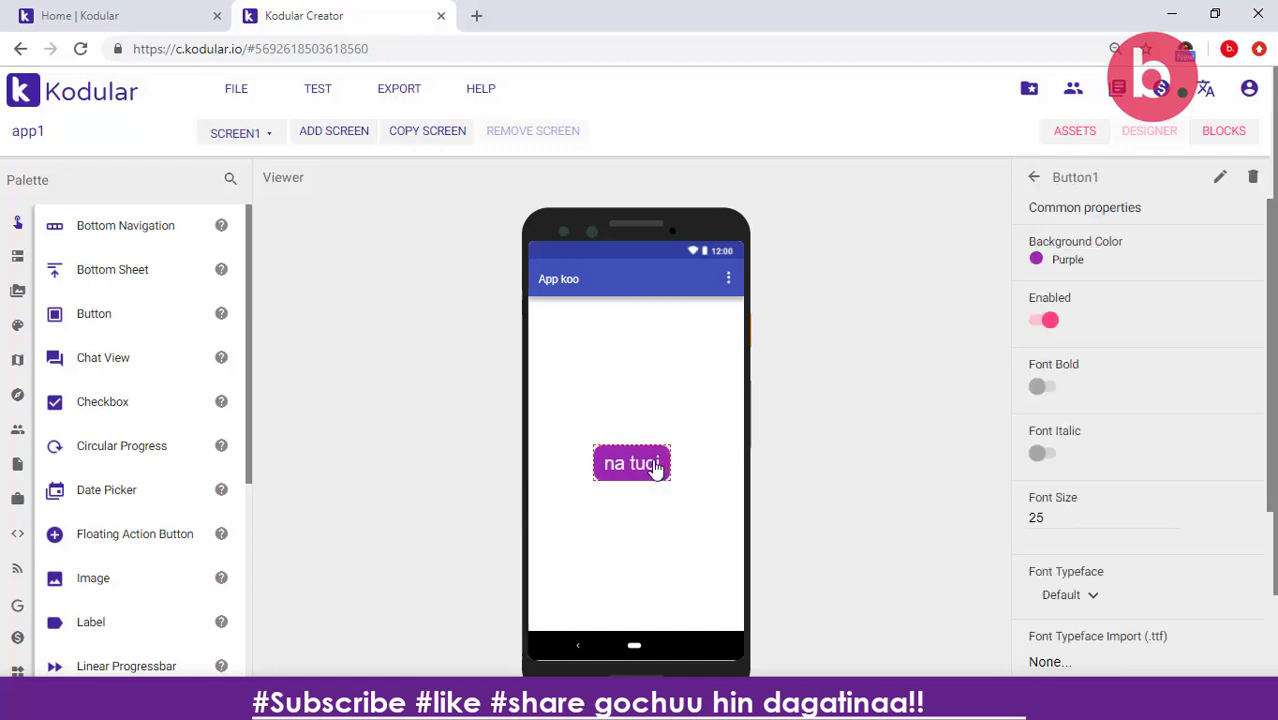
{"action": "left_click", "coordinate": [679, 410]}
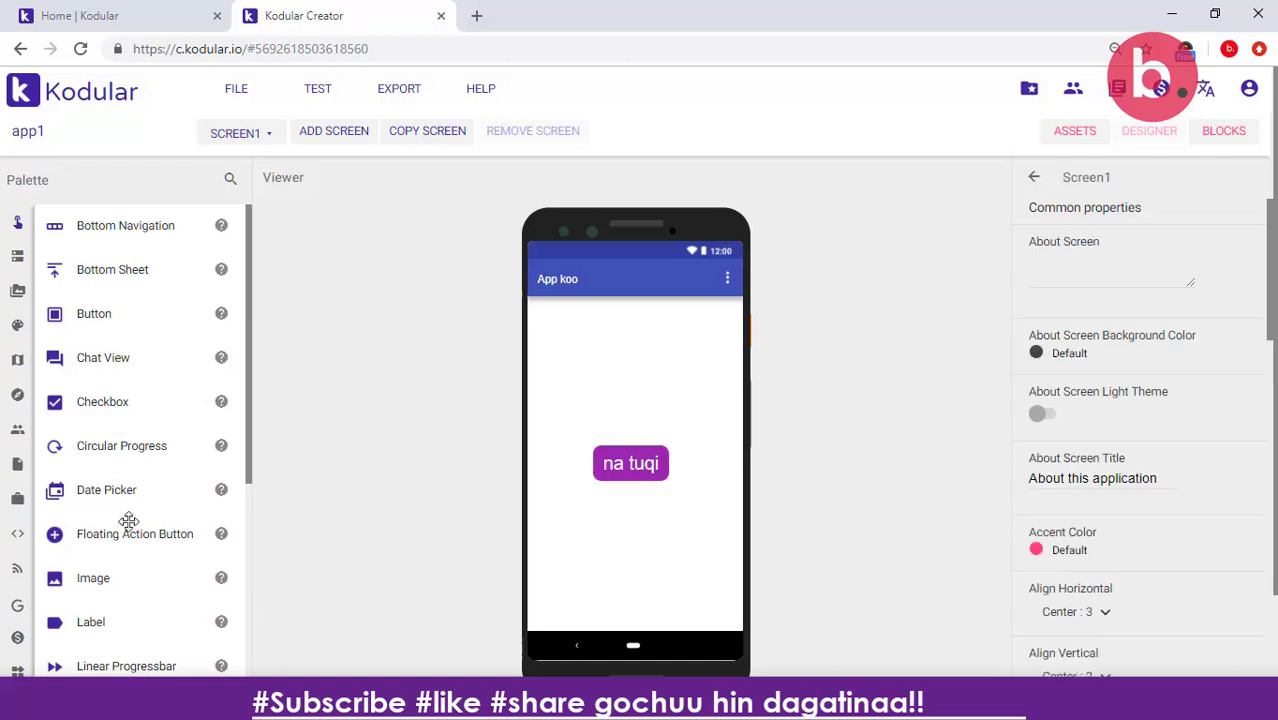
- Add a label above the "na tuqi" button and set its text to "App koo isa jalqabaa hojjadhe"
{"action": "scroll", "coordinate": [169, 438], "scroll_direction": "down", "scroll_amount": 5}
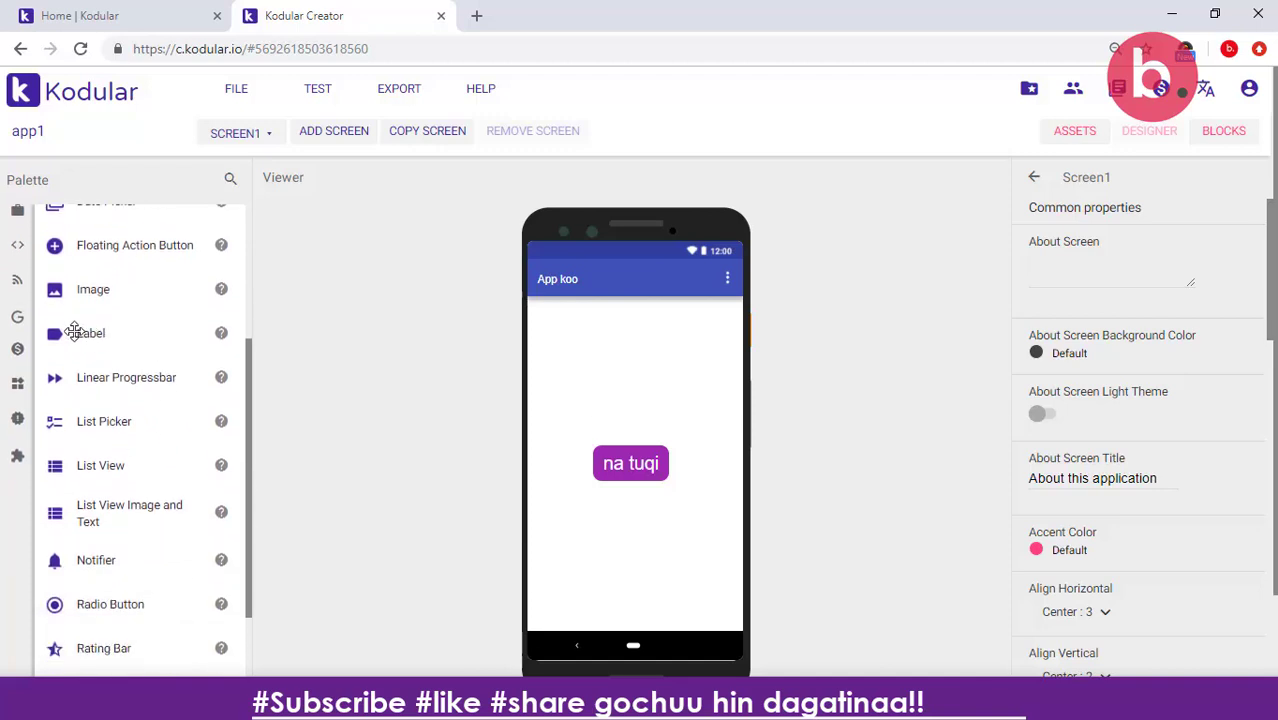
{"action": "left_click_drag", "start_coordinate": [74, 333], "coordinate": [548, 348]}
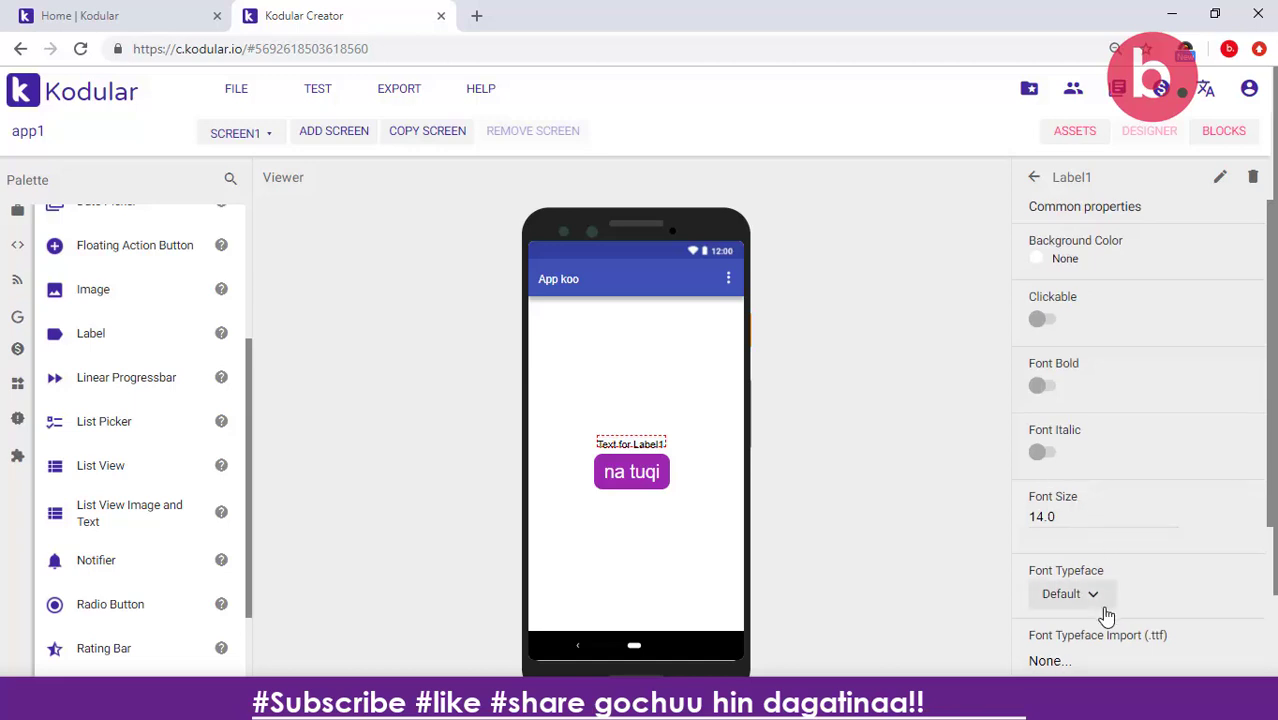
{"action": "scroll", "coordinate": [1107, 612], "scroll_direction": "down", "scroll_amount": 3}
{"action": "scroll", "coordinate": [1107, 617], "scroll_direction": "down", "scroll_amount": 2}
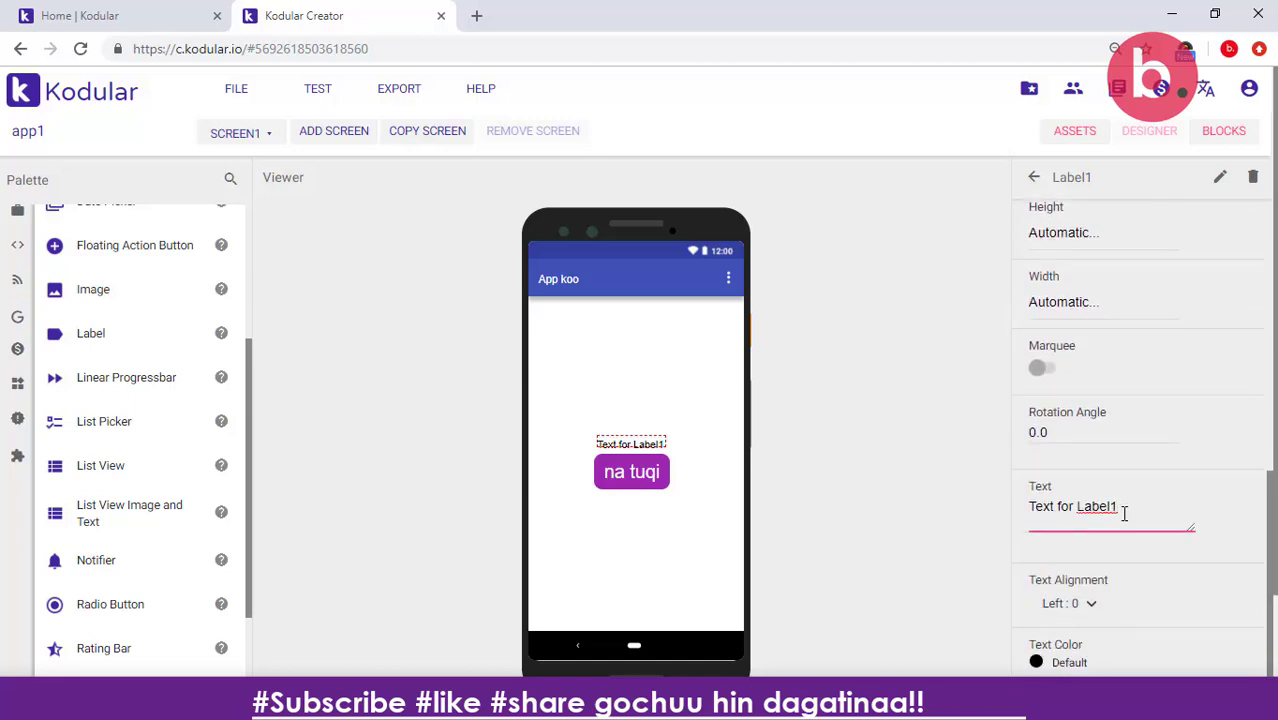
{"action": "key", "text": "ctrl+a"}
{"action": "key", "text": "BackSpace"}
{"action": "type", "text": "App koo isa ja"}
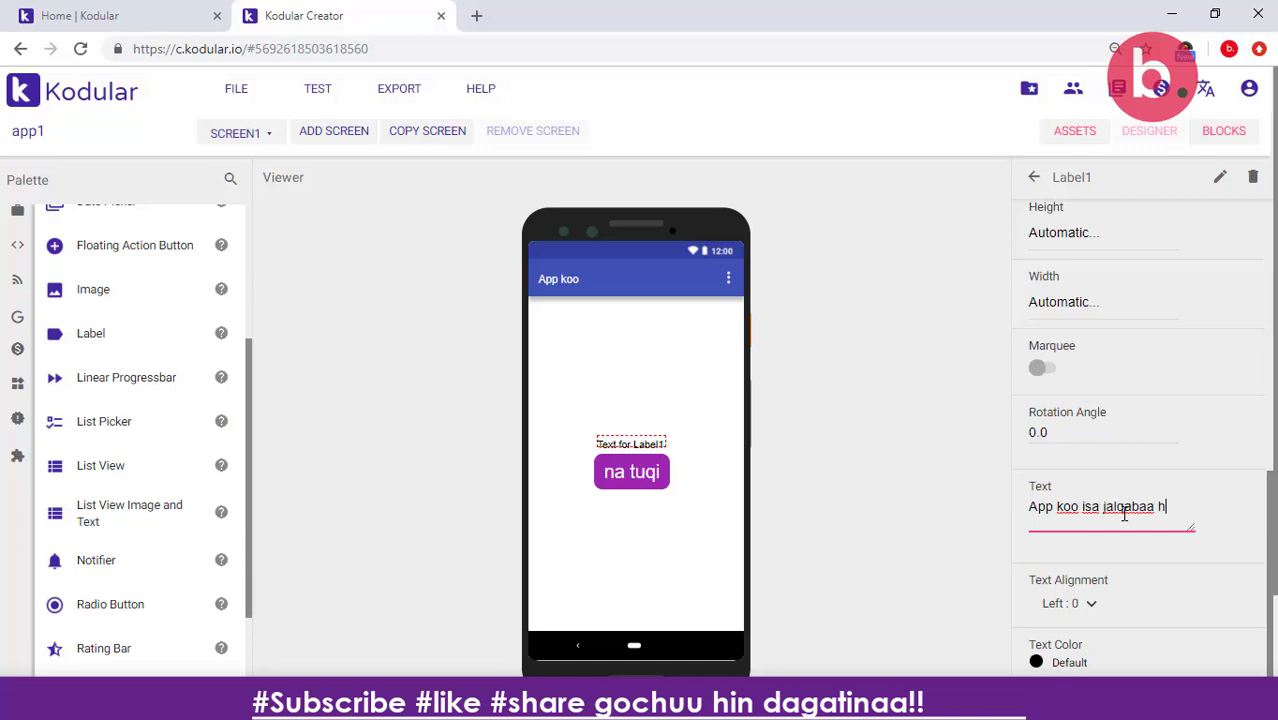
{"action": "type", "text": "lqabaa hojjadhe"}
{"action": "key", "text": "Return"}
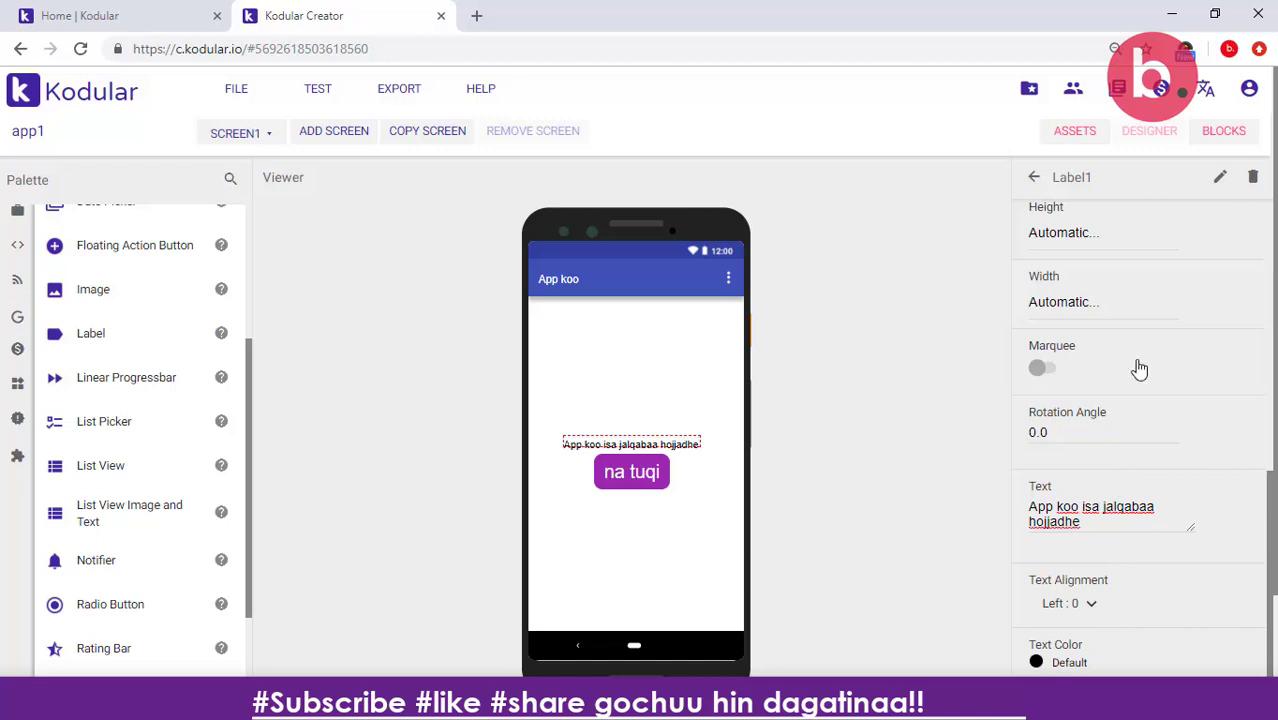
- Set the label's font size to 18 and make its text bold
{"action": "scroll", "coordinate": [1136, 362], "scroll_direction": "up", "scroll_amount": 2}
{"action": "scroll", "coordinate": [1133, 346], "scroll_direction": "up", "scroll_amount": 3}
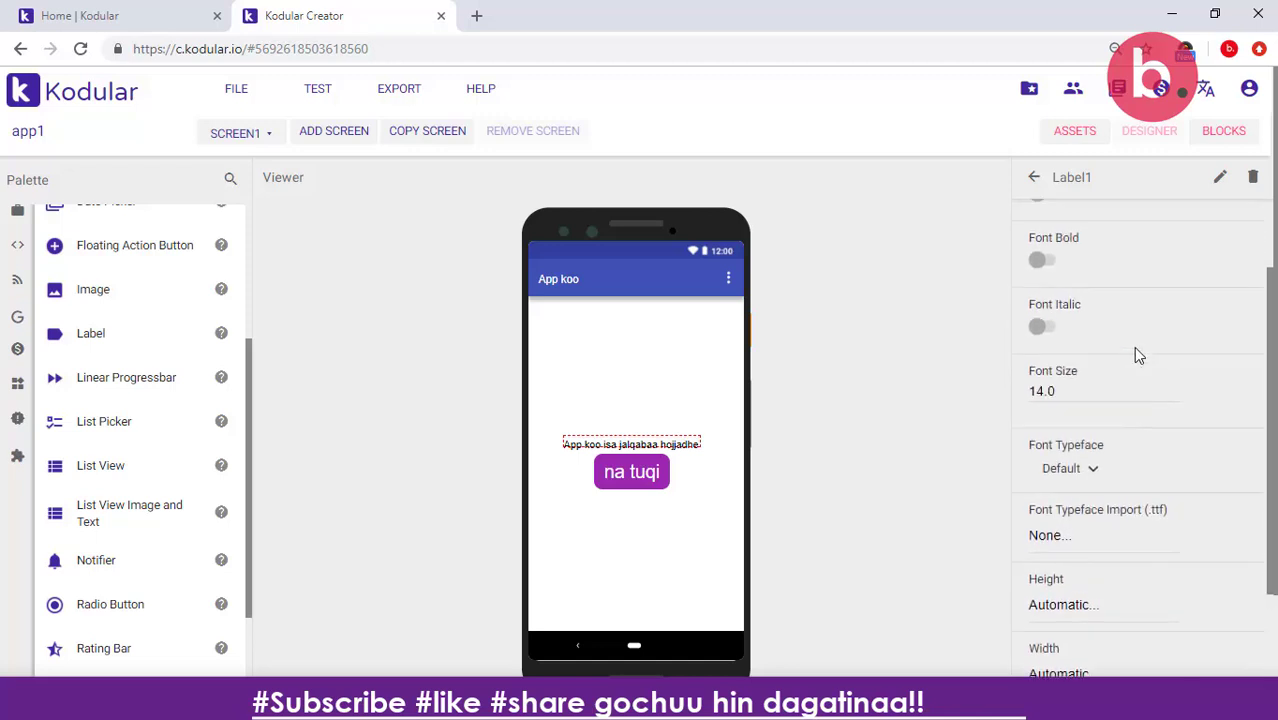
{"action": "left_click", "coordinate": [1064, 439]}
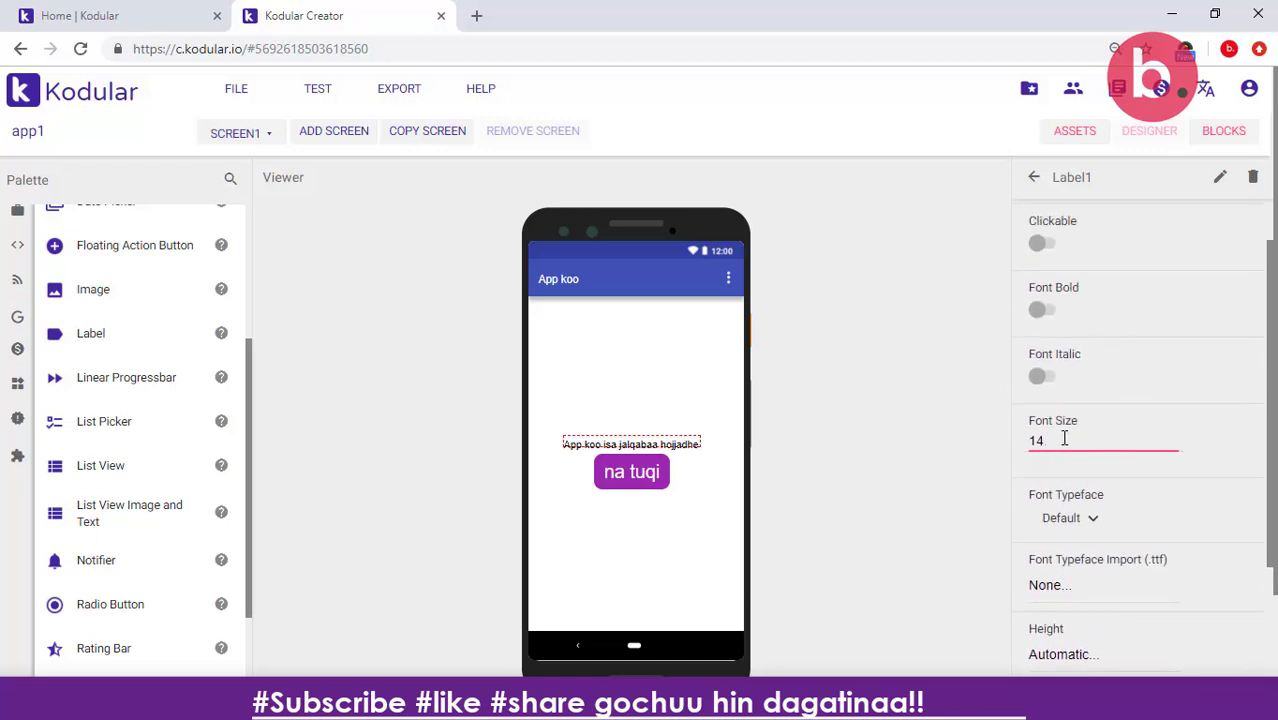
{"action": "type", "text": "8"}
{"action": "key", "text": "Return"}
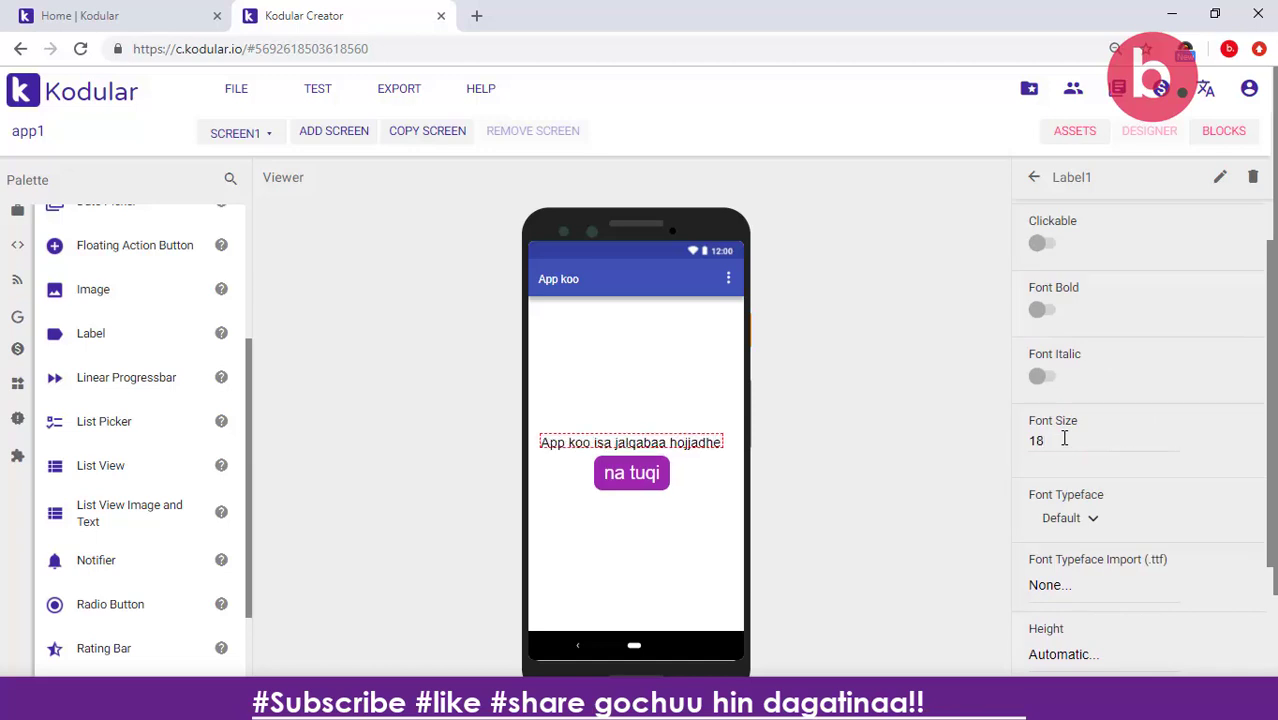
{"action": "left_click", "coordinate": [1045, 312]}
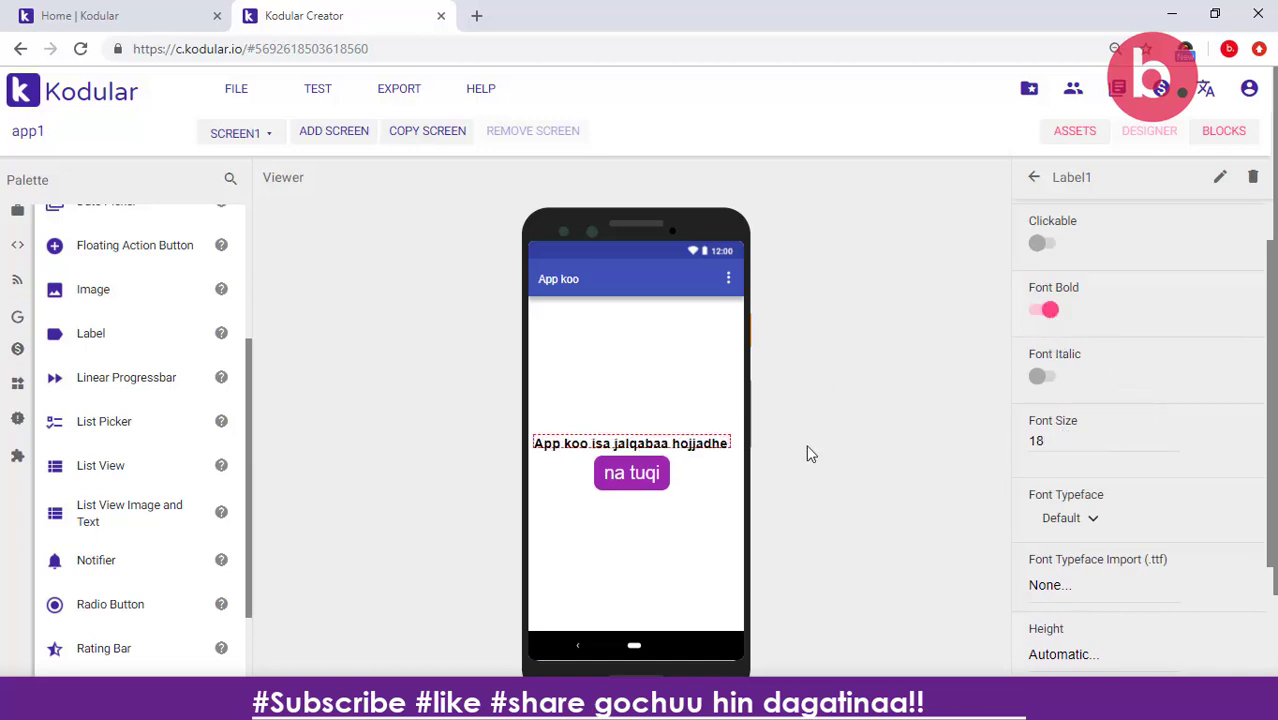
- Hide the label on the screen by turning off its Visible property
{"action": "scroll", "coordinate": [1173, 448], "scroll_direction": "down", "scroll_amount": 5}
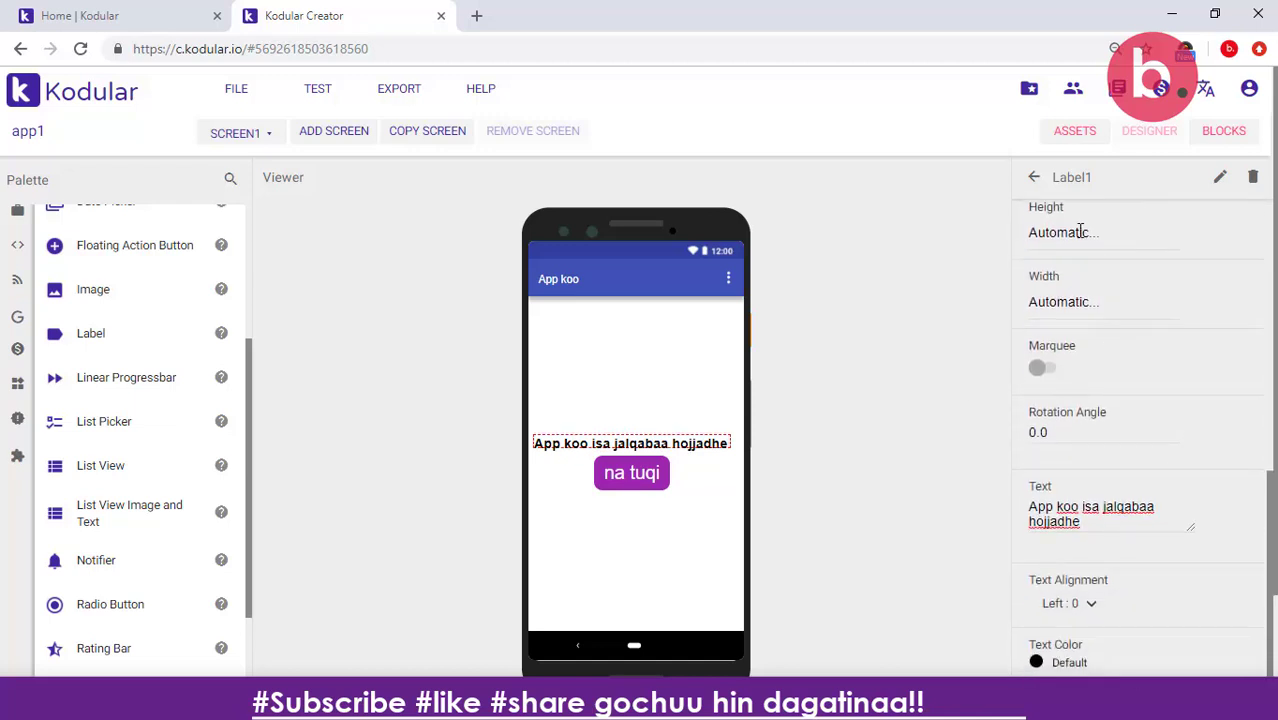
{"action": "scroll", "coordinate": [1103, 478], "scroll_direction": "down", "scroll_amount": 1}
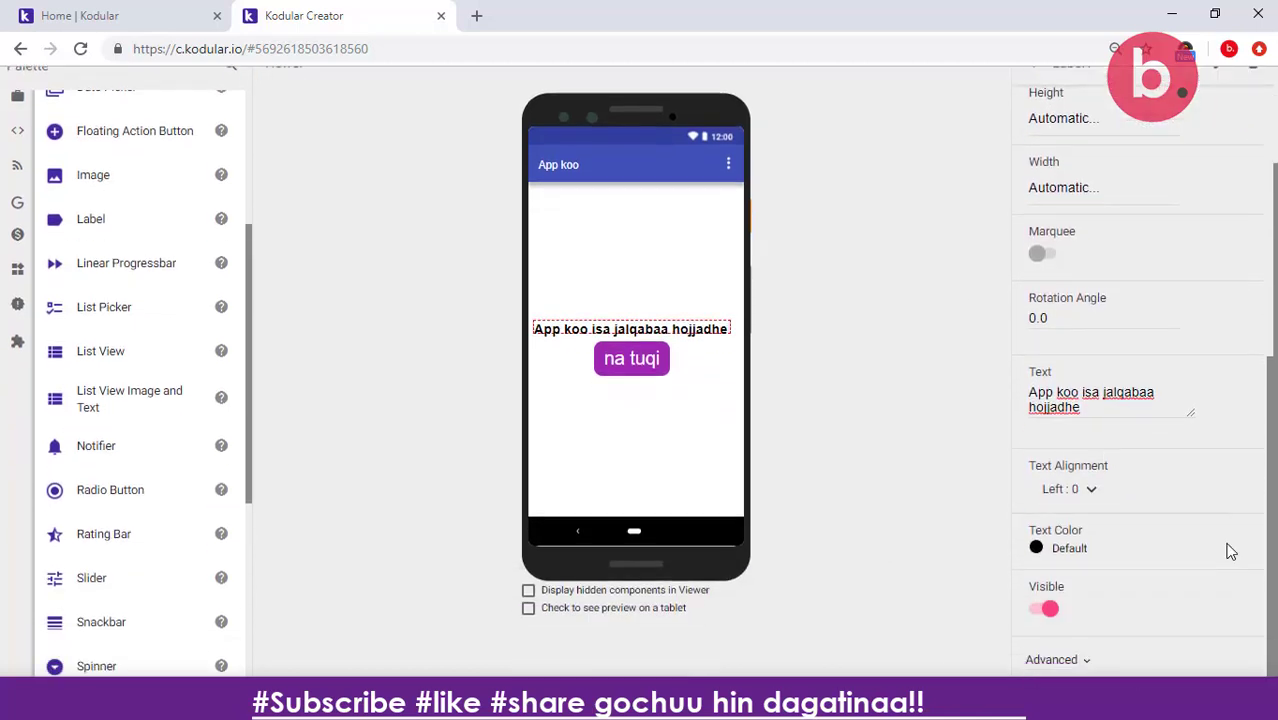
{"action": "left_click", "coordinate": [1043, 610]}
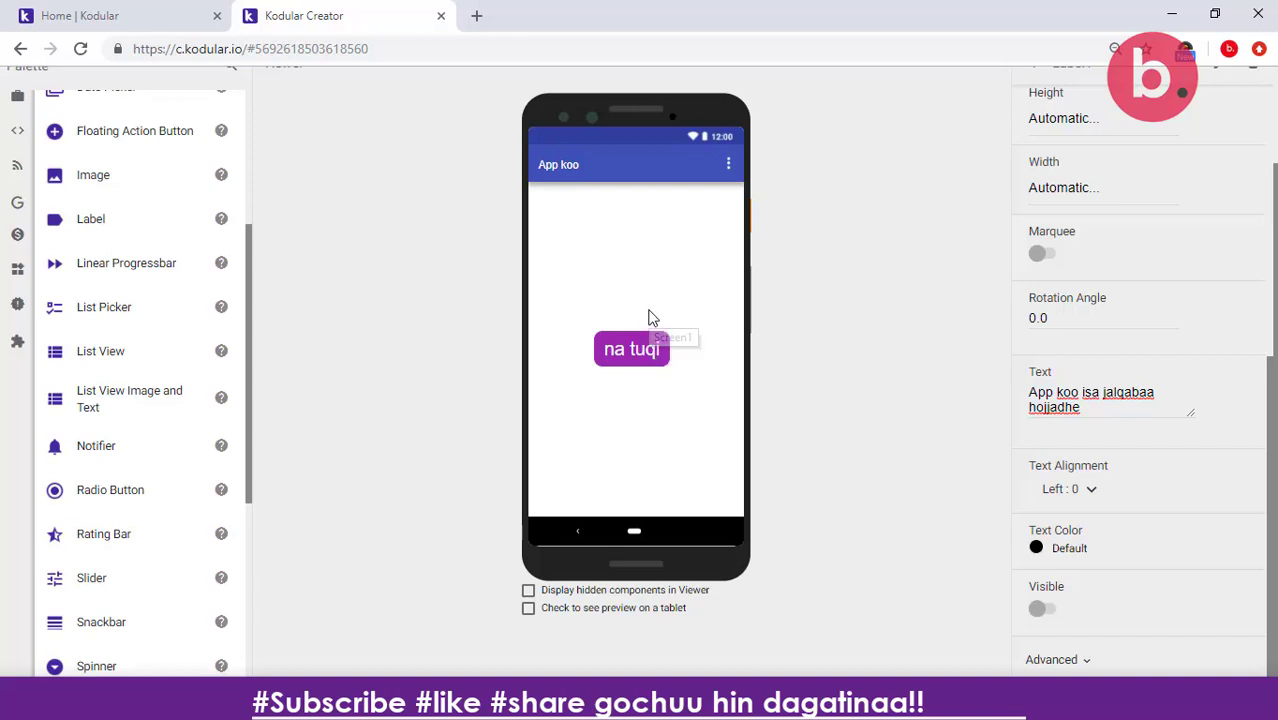
- Return from the label's properties to the component list and switch Screen1 to the blocks editor
{"action": "scroll", "coordinate": [648, 318], "scroll_direction": "up", "scroll_amount": 1}
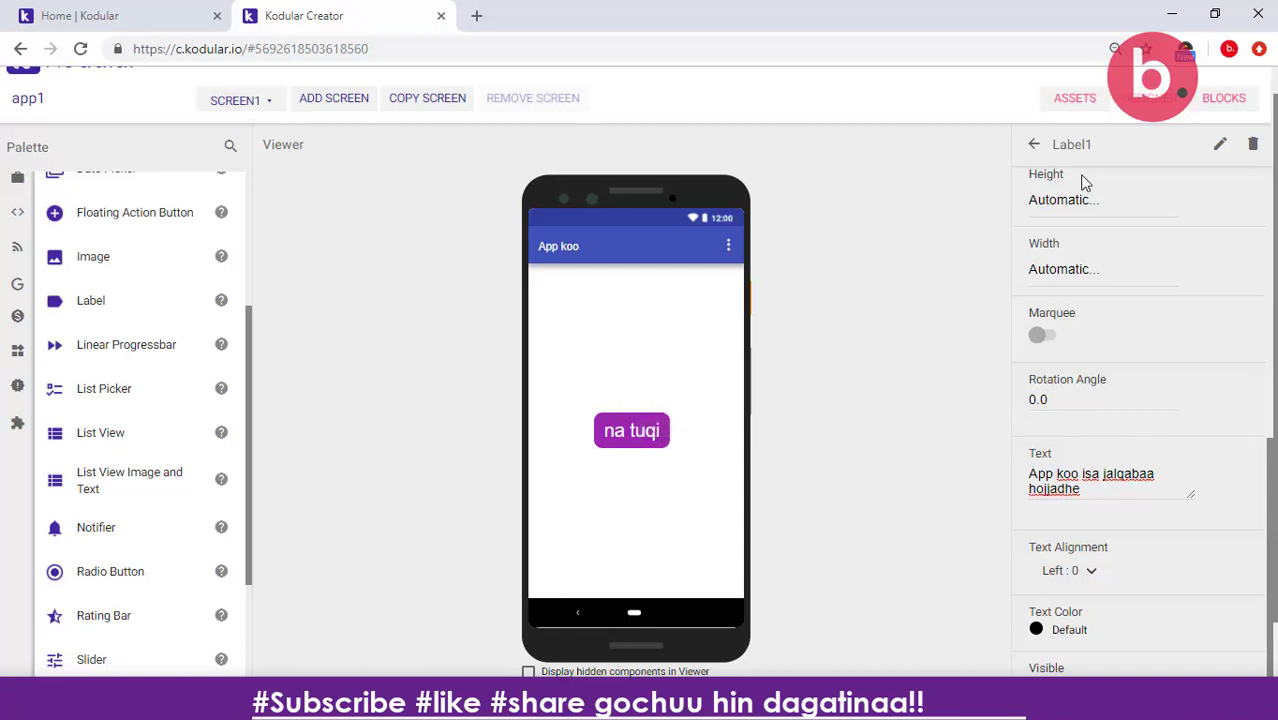
{"action": "left_click", "coordinate": [1028, 143]}
{"action": "scroll", "coordinate": [1117, 253], "scroll_direction": "up", "scroll_amount": 1}
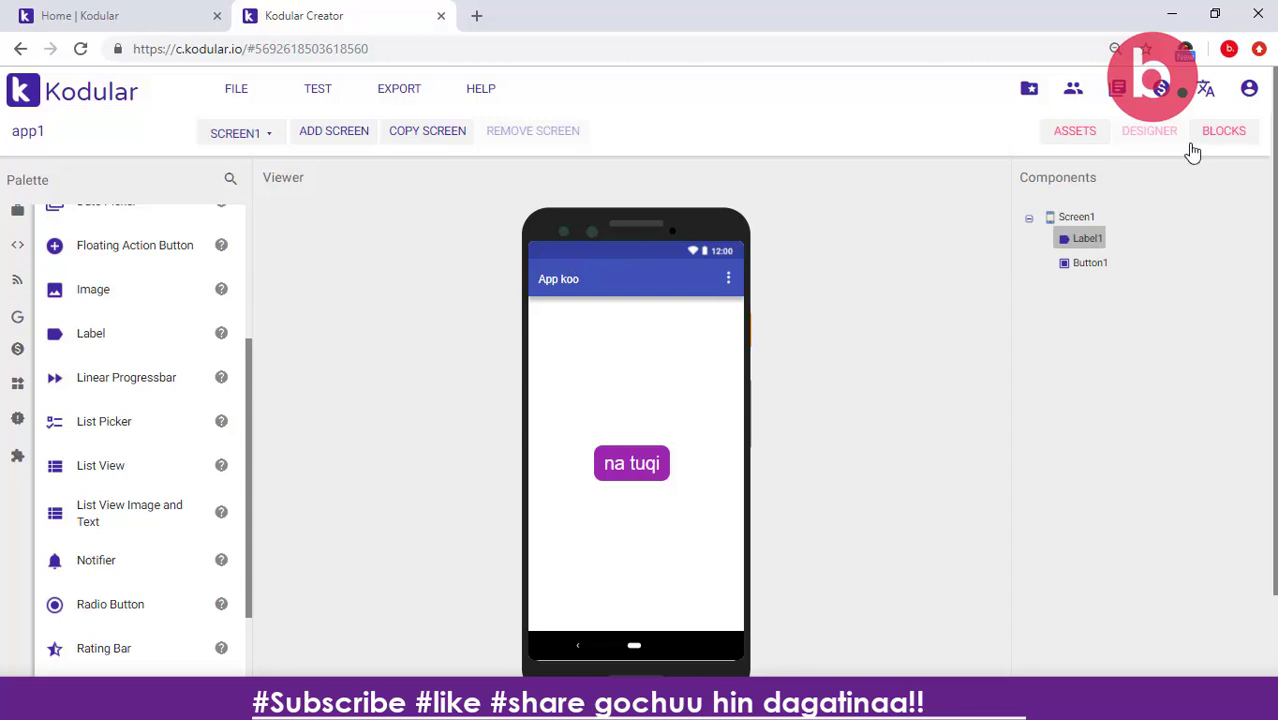
{"action": "left_click", "coordinate": [1015, 280]}
{"action": "left_click", "coordinate": [1228, 140]}
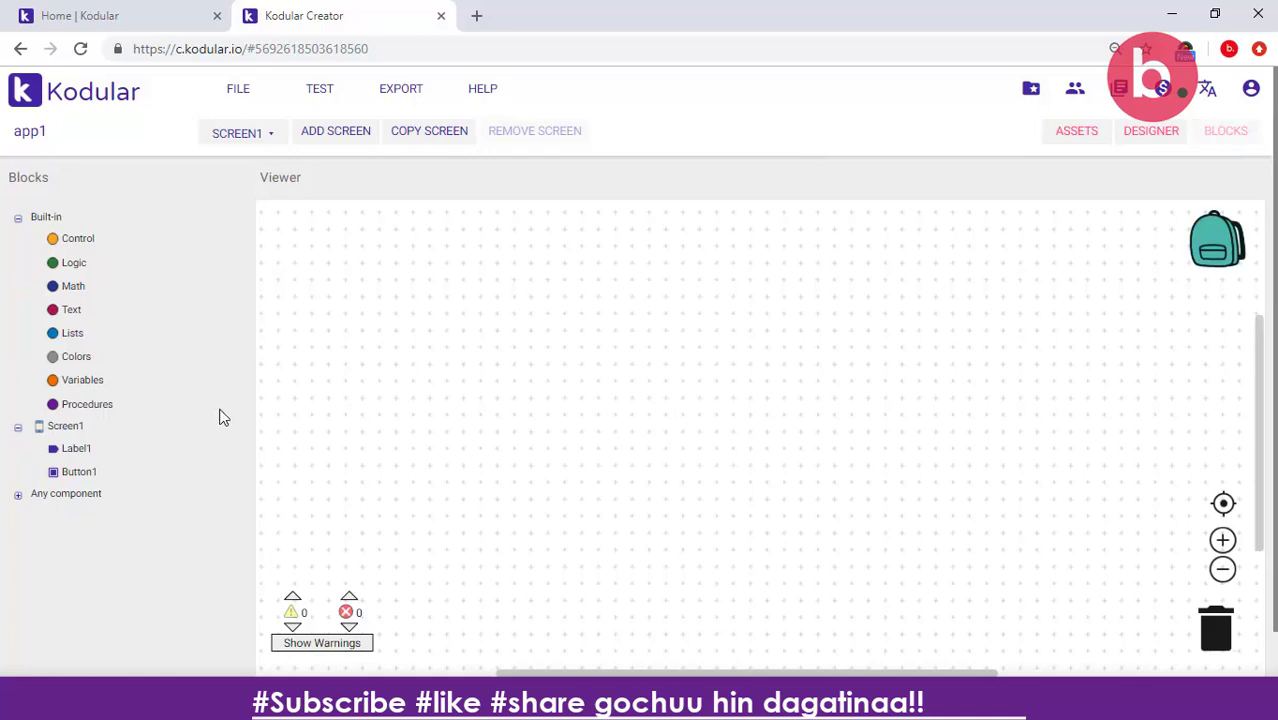
- Place a "when Button1.Click" event block in the empty workspace
{"action": "scroll", "coordinate": [512, 350], "scroll_direction": "down", "scroll_amount": 3}
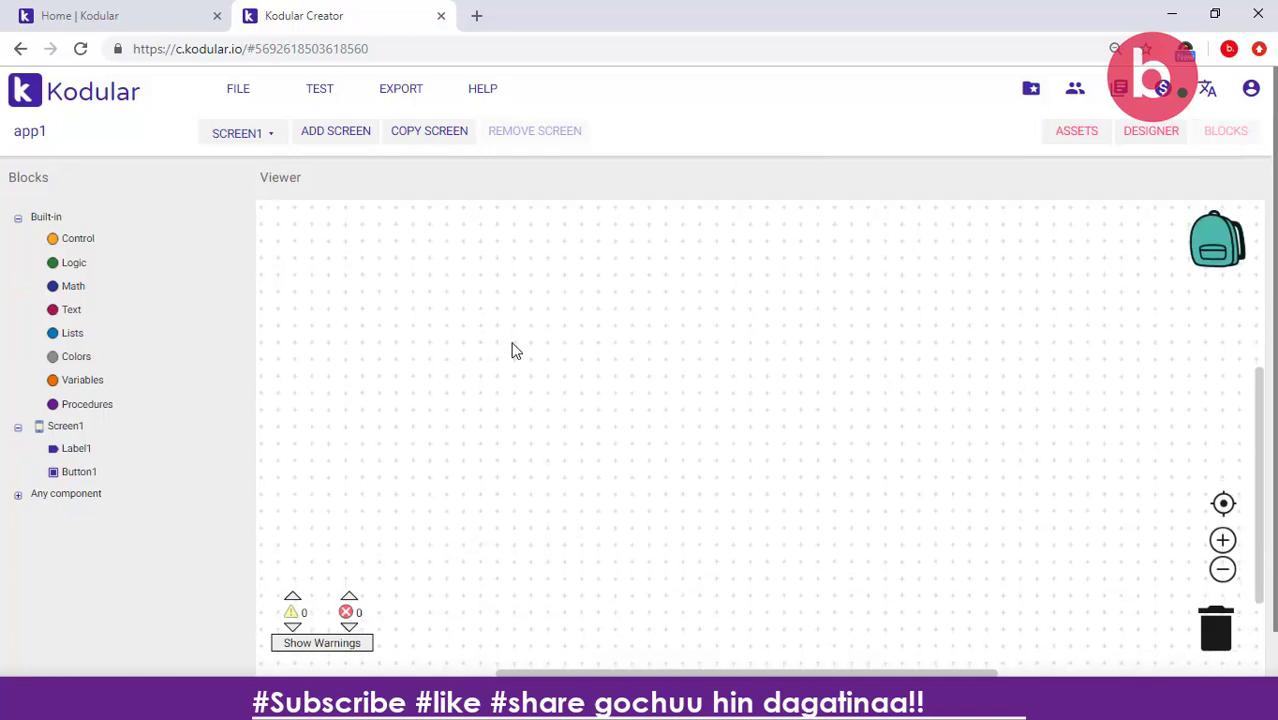
{"action": "scroll", "coordinate": [556, 432], "scroll_direction": "up", "scroll_amount": 1}
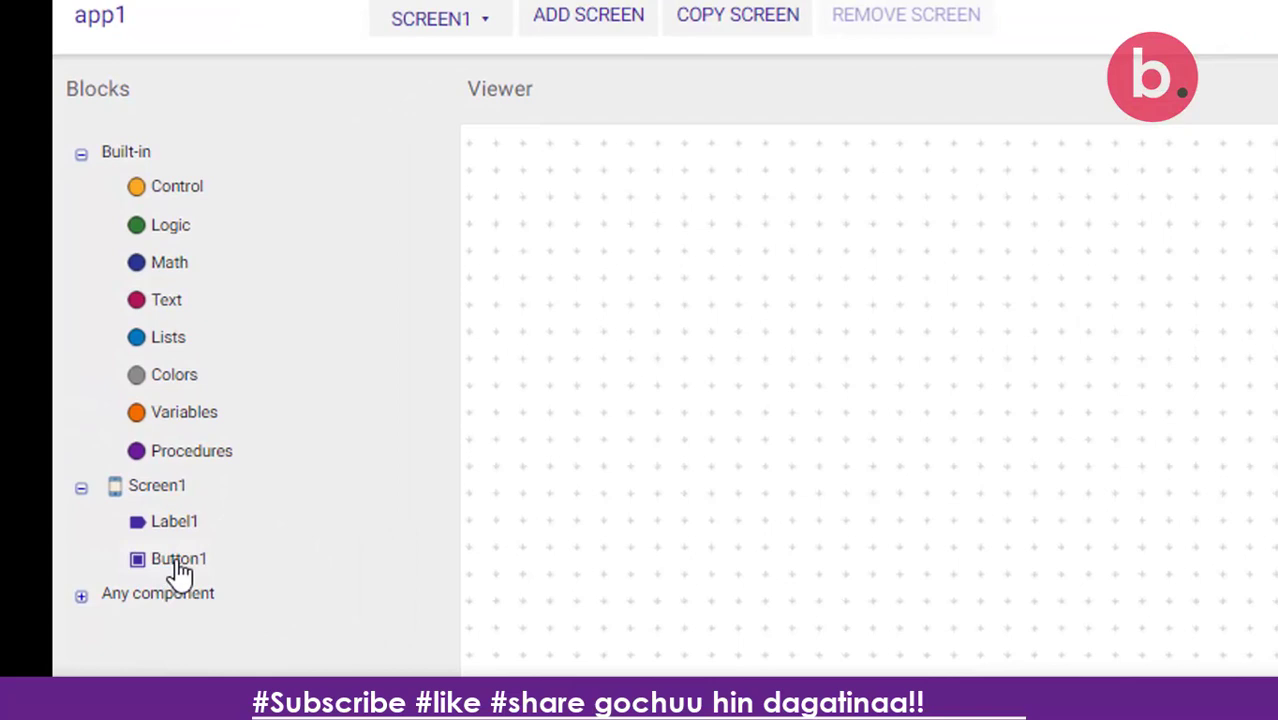
{"action": "left_click", "coordinate": [180, 566]}
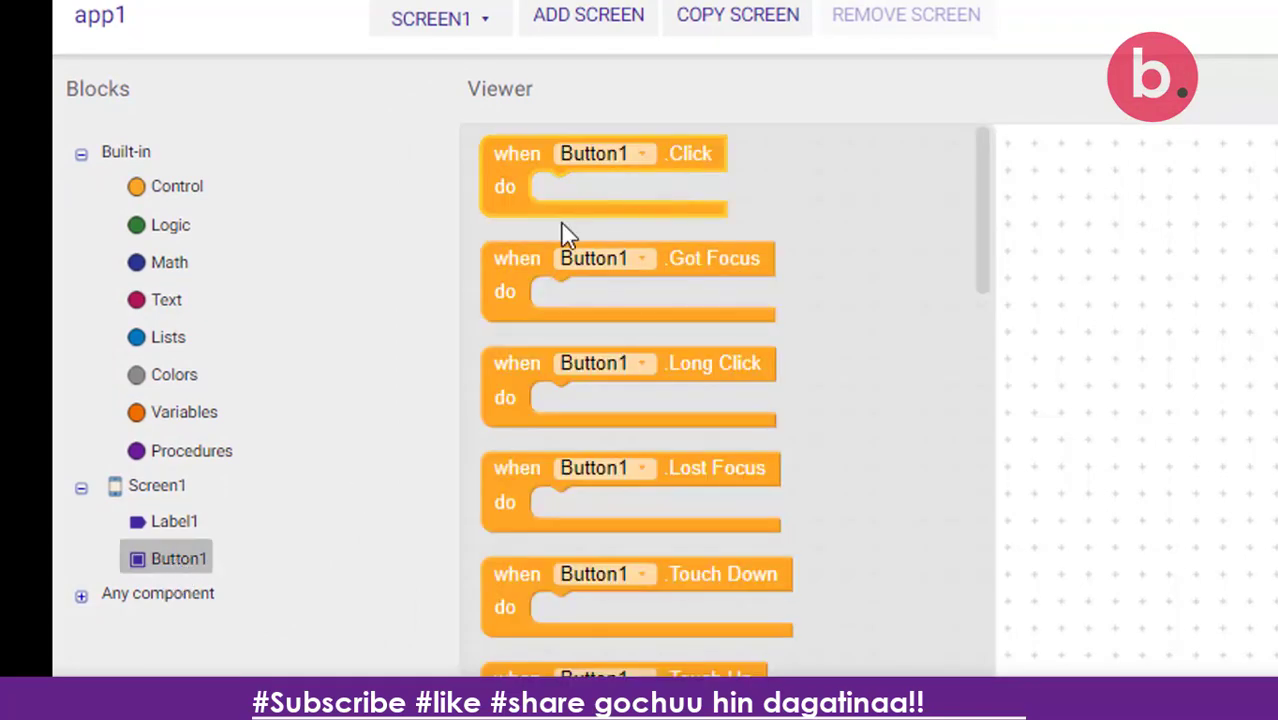
{"action": "left_click_drag", "start_coordinate": [514, 190], "coordinate": [705, 355]}
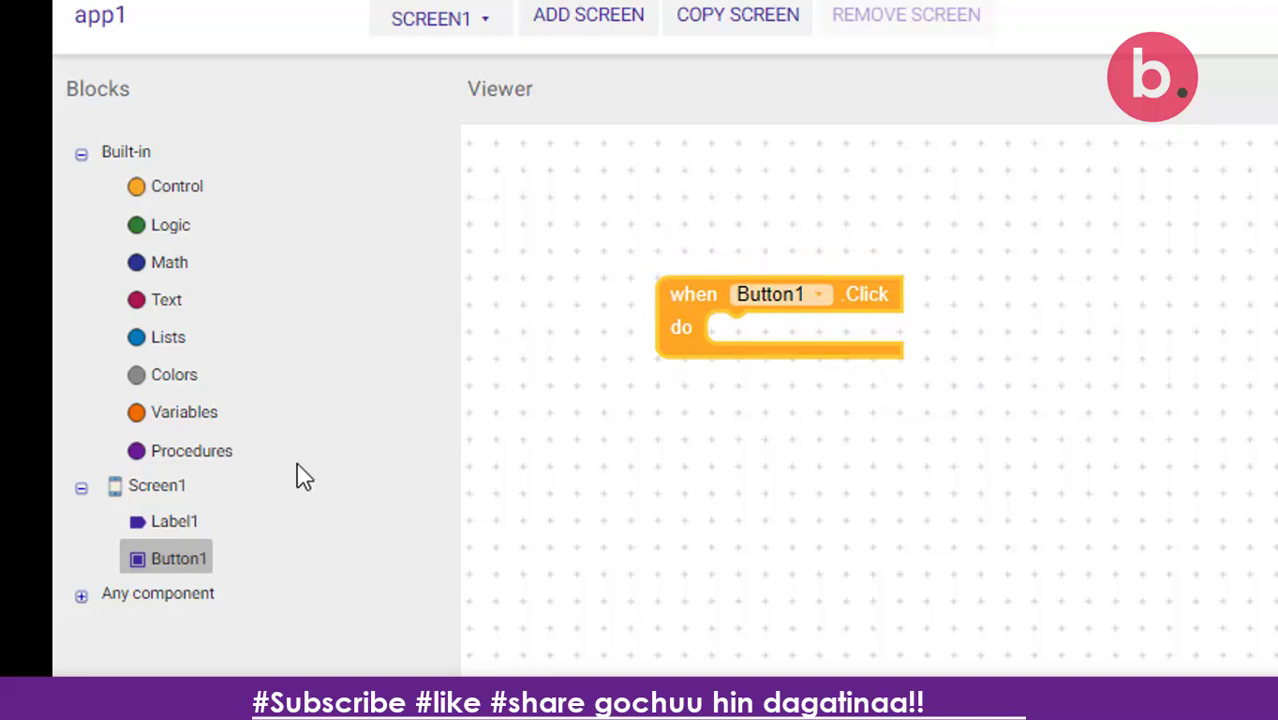
- Open the set of blocks available for Label1
{"action": "left_click", "coordinate": [173, 522]}
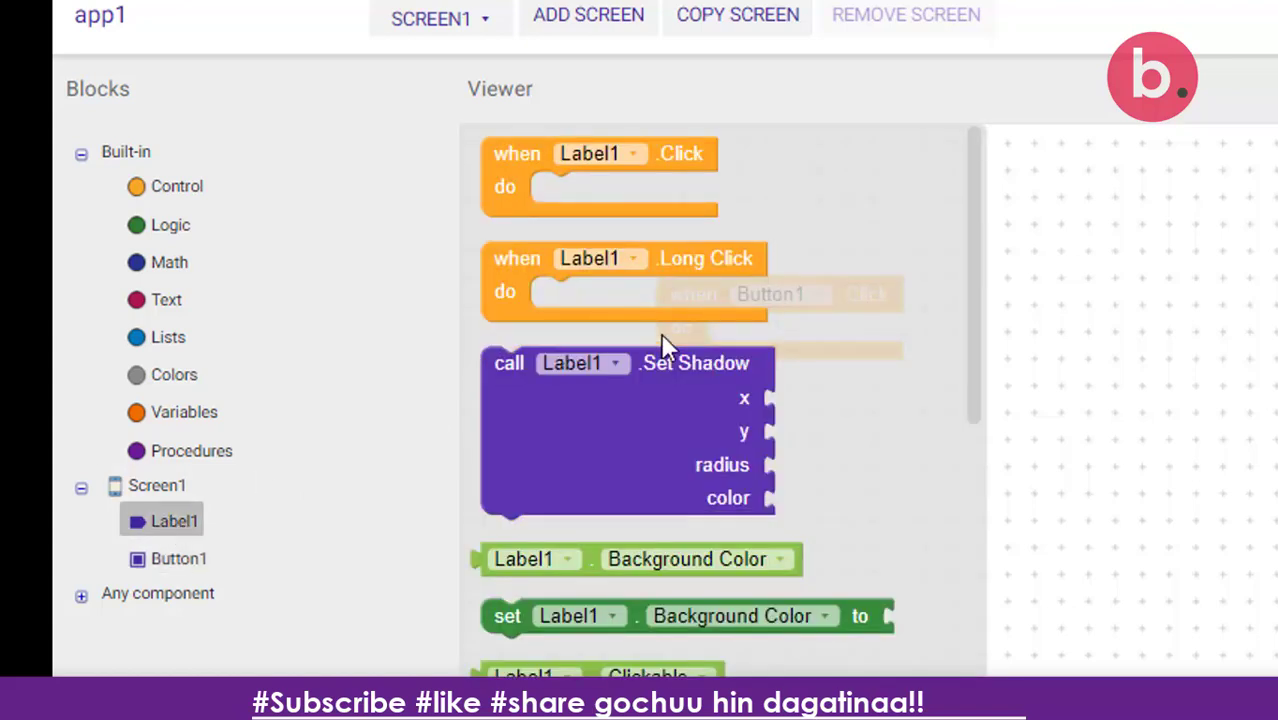